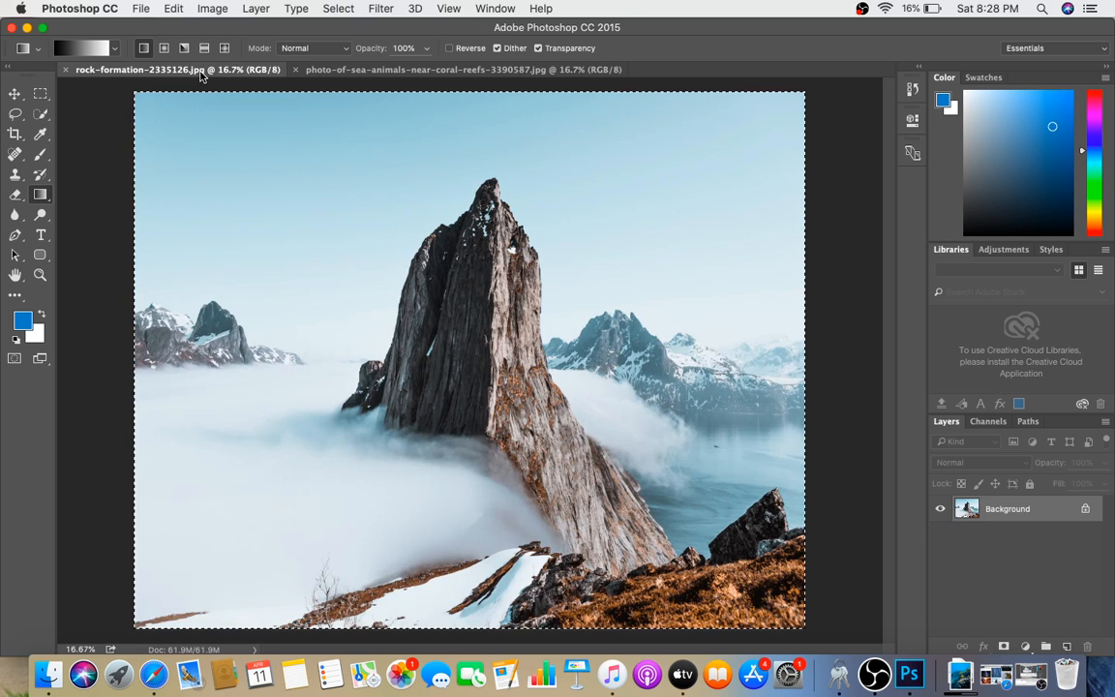
Clear the active selections in both the rock-formation photo and the coral-reef photo.
{"action": "left_click", "coordinate": [329, 9]}
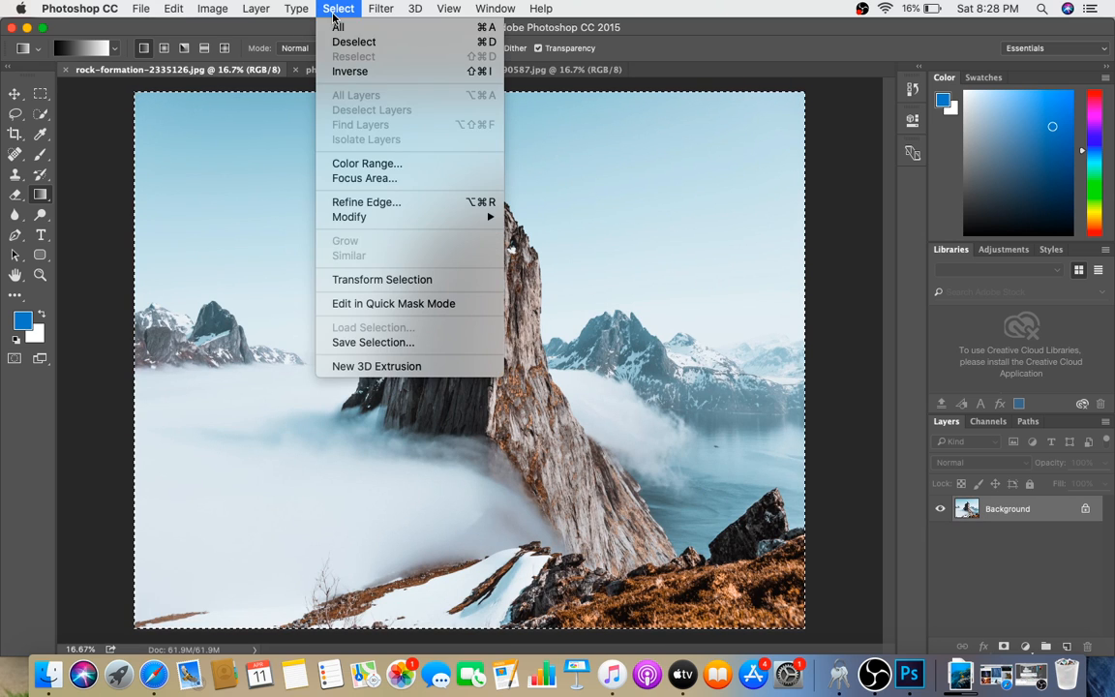
{"action": "left_click", "coordinate": [334, 40]}
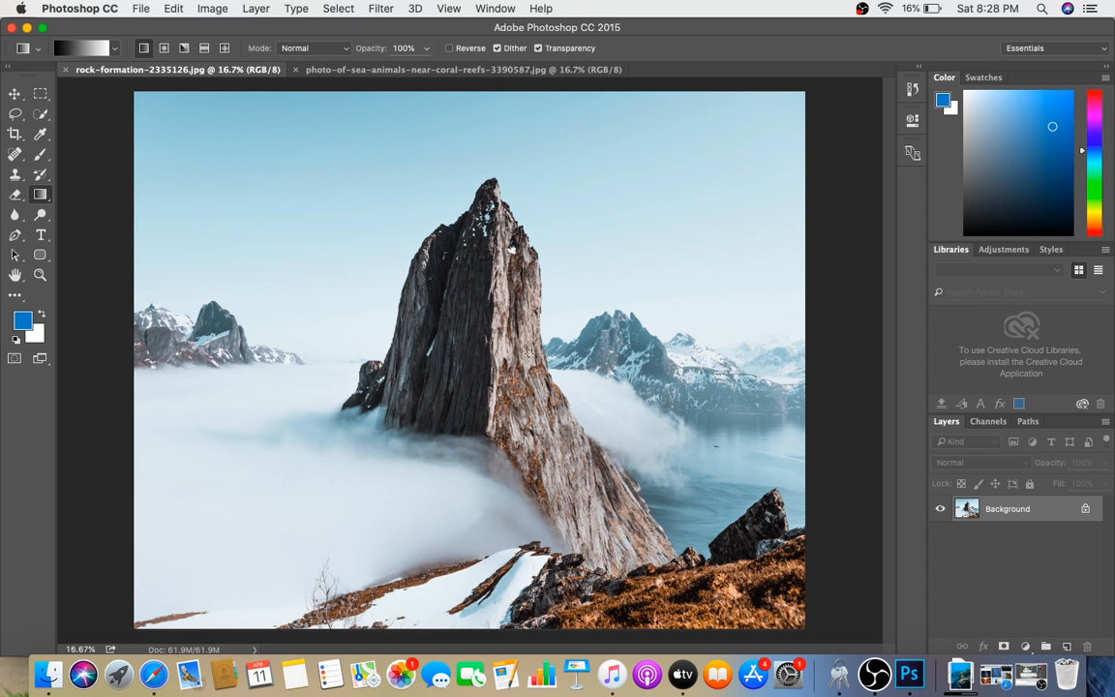
{"action": "left_click", "coordinate": [357, 70]}
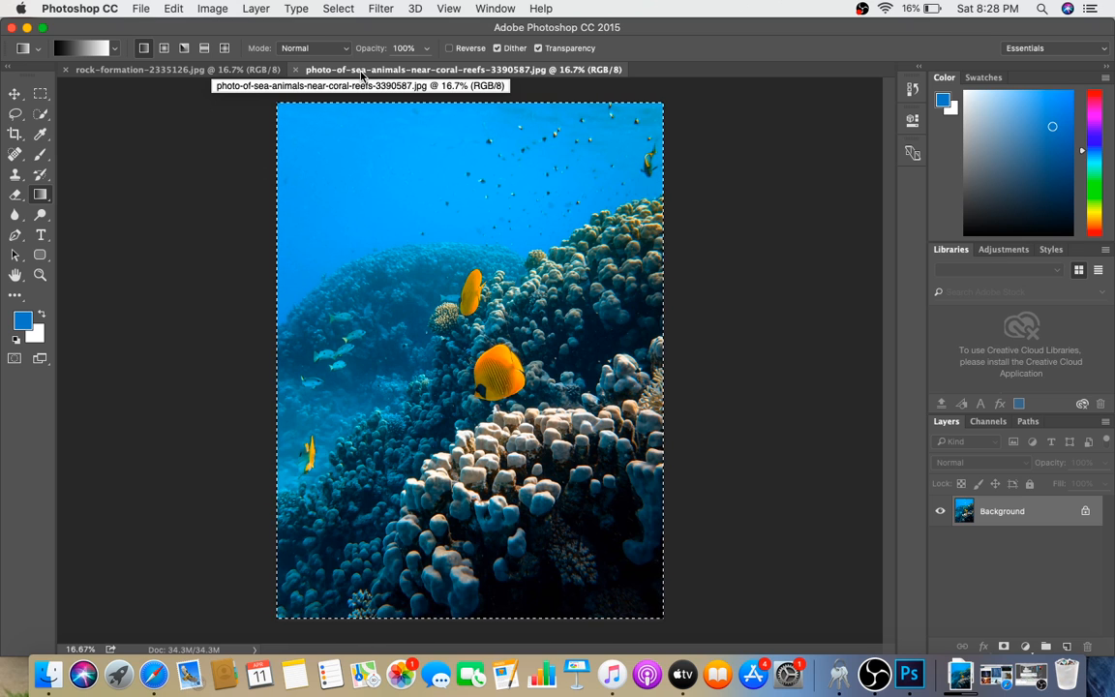
{"action": "key", "text": "super+d"}
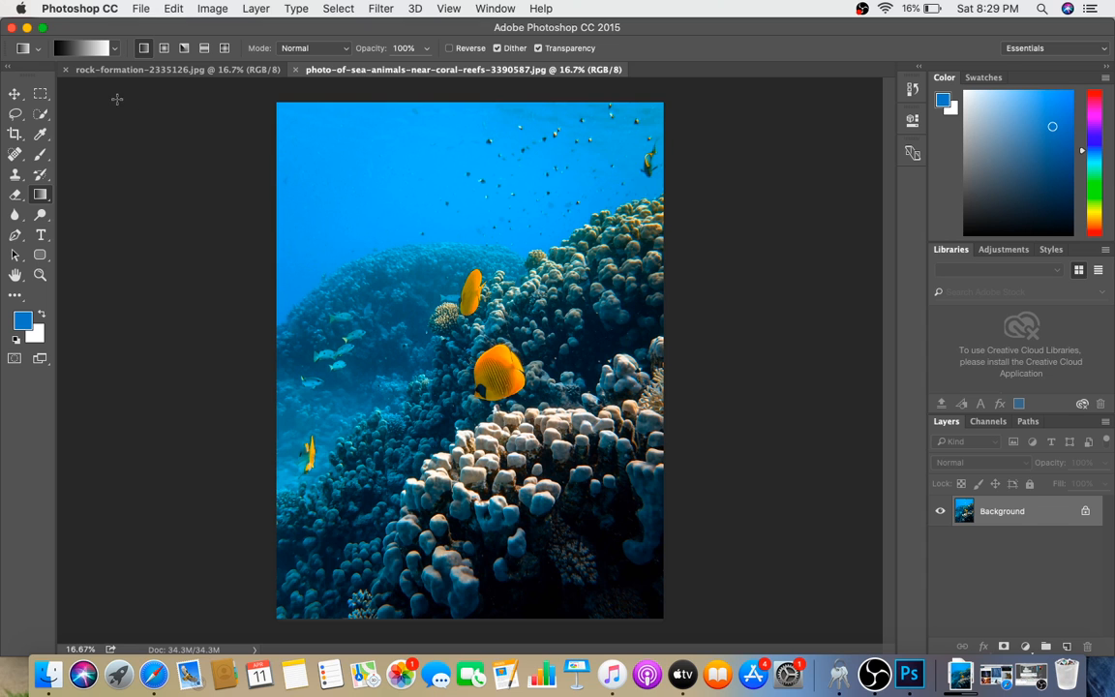
Select the entire rock-formation image and copy it to the clipboard.
{"action": "left_click", "coordinate": [145, 70]}
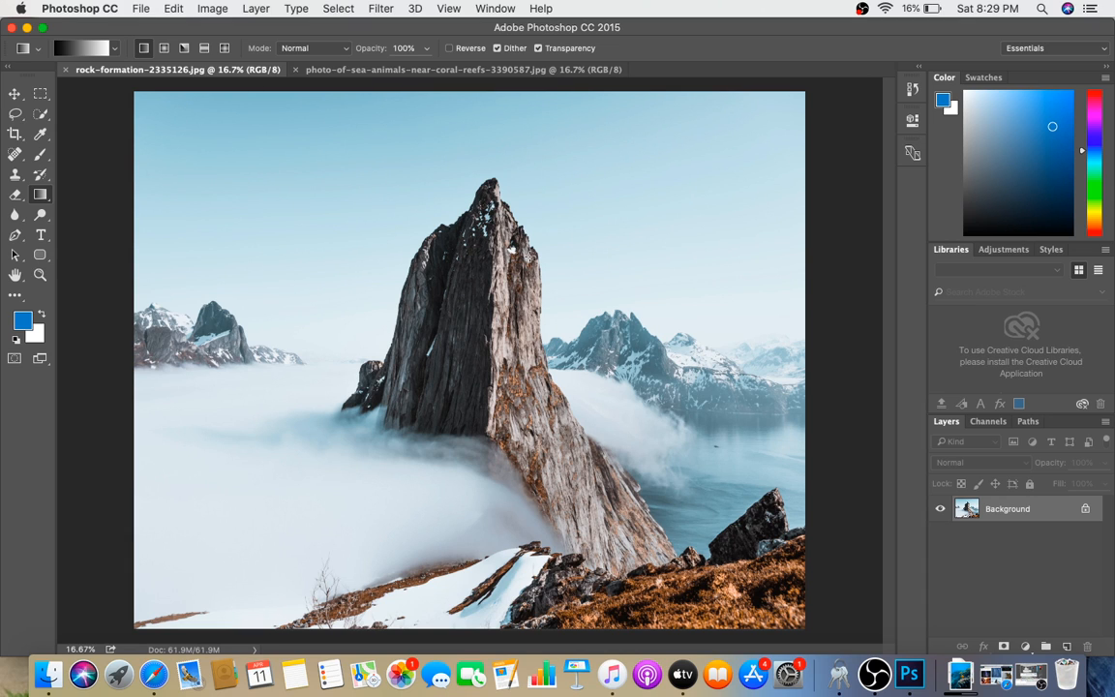
{"action": "key", "text": "super+a"}
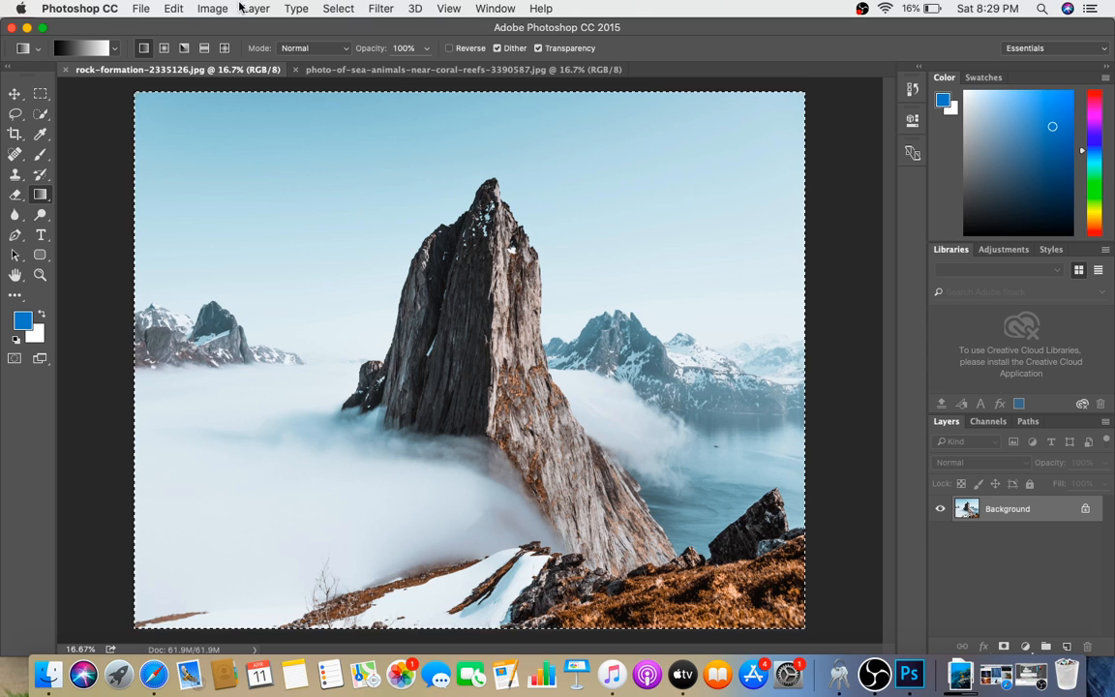
{"action": "left_click", "coordinate": [334, 10]}
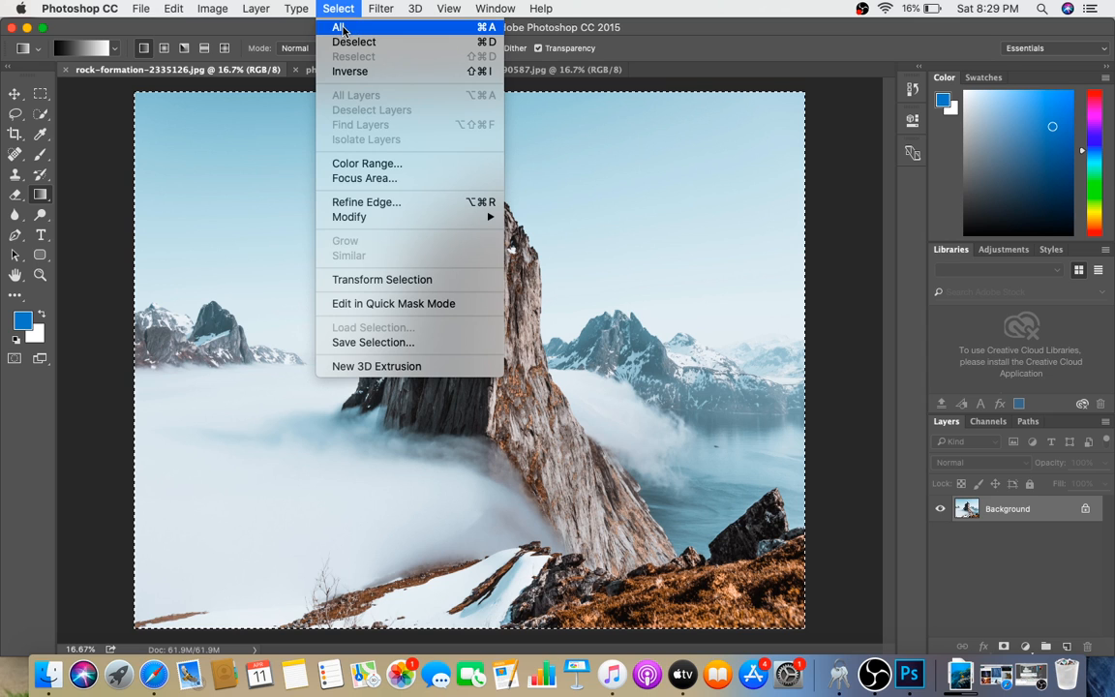
{"action": "left_click", "coordinate": [341, 27]}
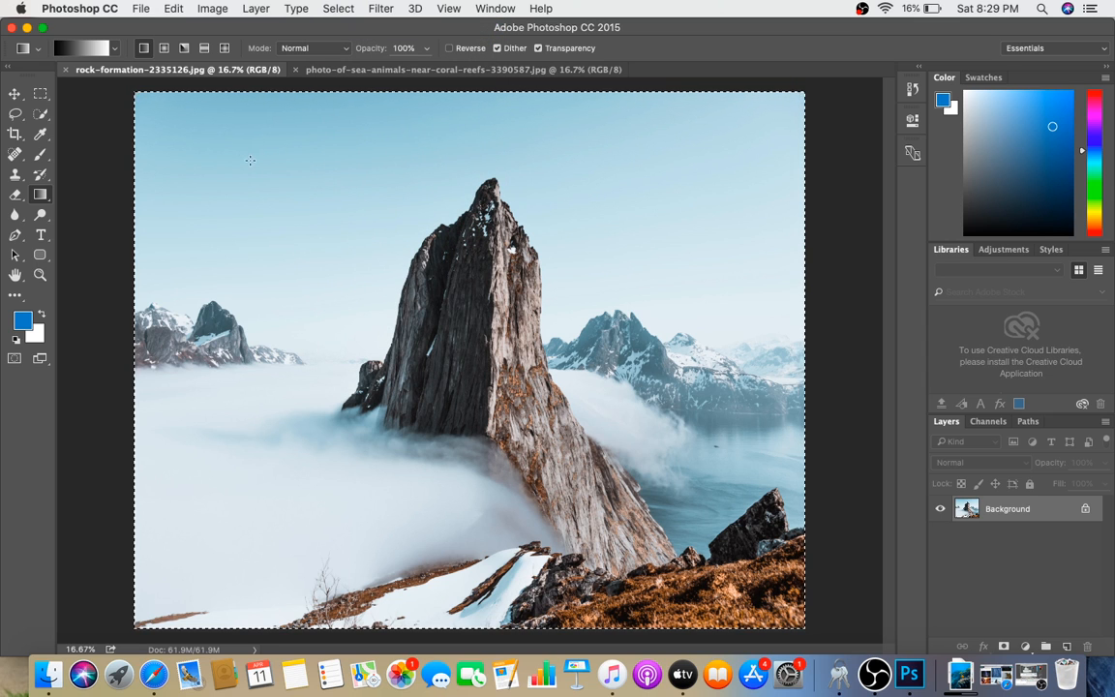
{"action": "left_click", "coordinate": [173, 10]}
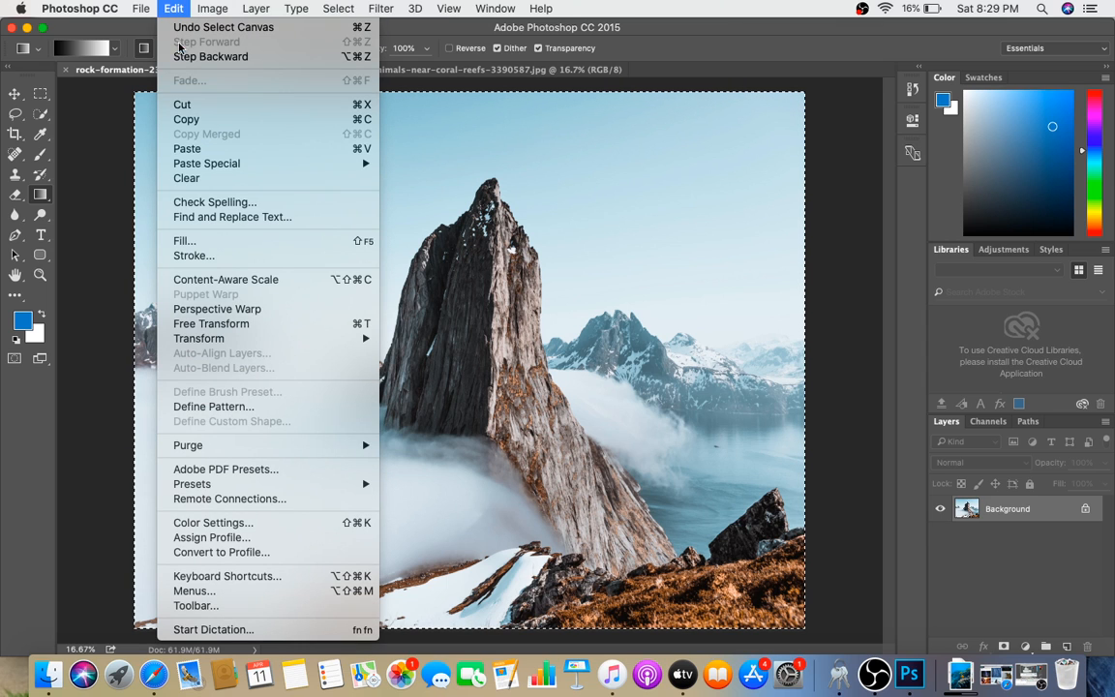
{"action": "left_click", "coordinate": [193, 121]}
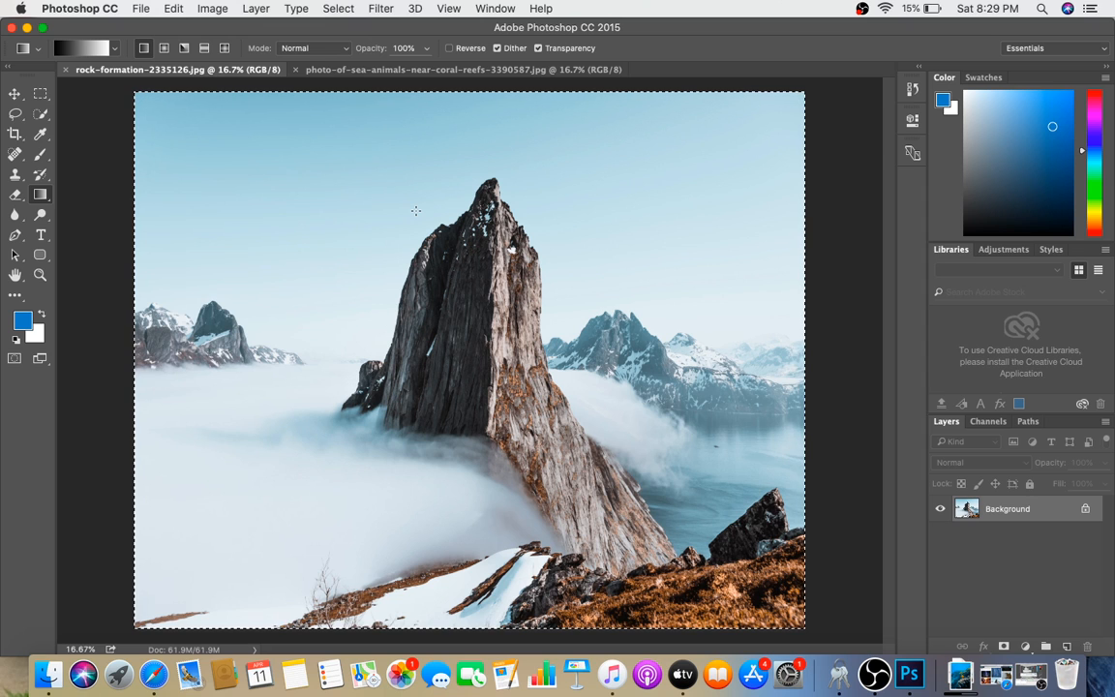
Create a new 5200 × 4160 pixel RGB document with a white background and paste the rock-formation image into it.
{"action": "left_click", "coordinate": [141, 8]}
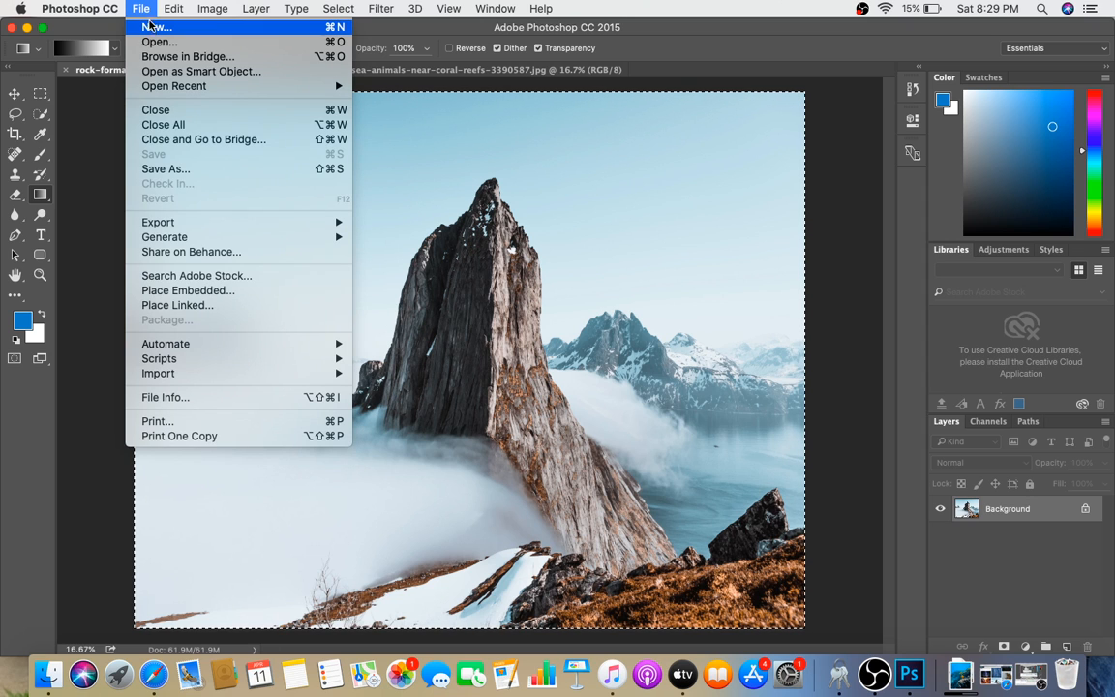
{"action": "left_click", "coordinate": [152, 27]}
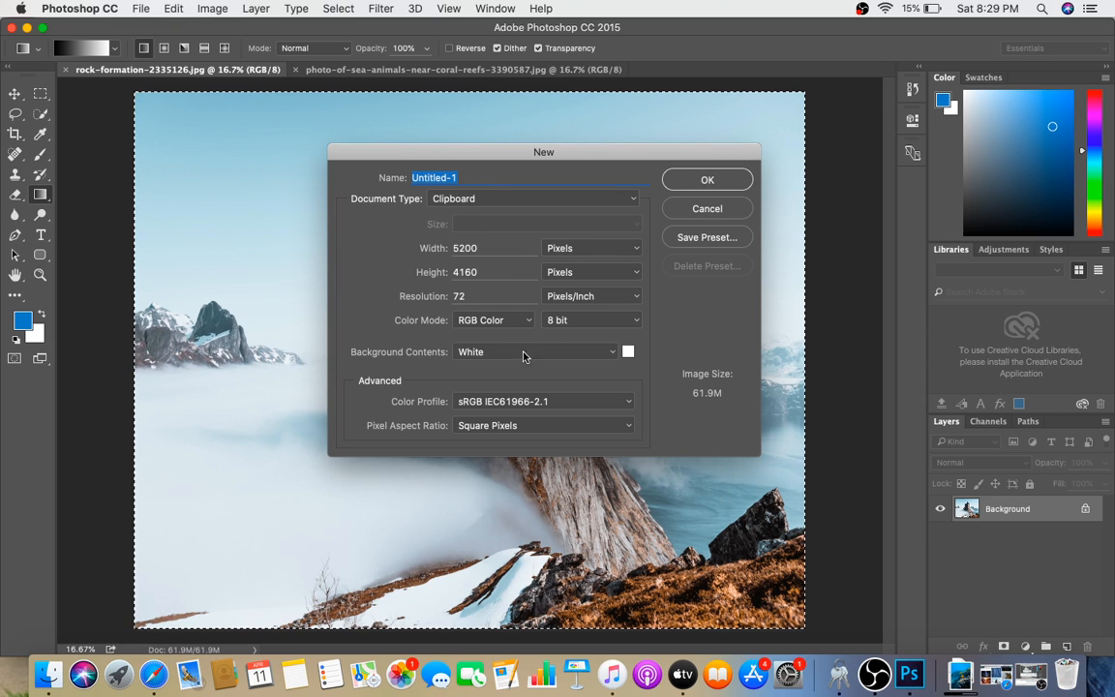
{"action": "left_click", "coordinate": [699, 183]}
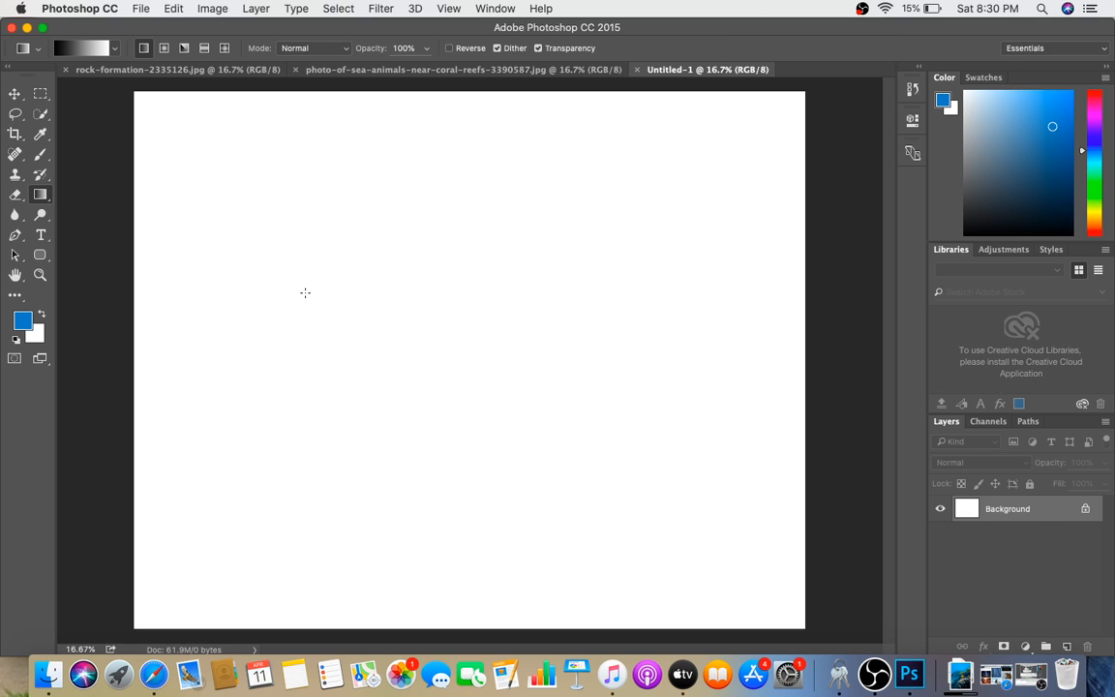
{"action": "left_click", "coordinate": [167, 11]}
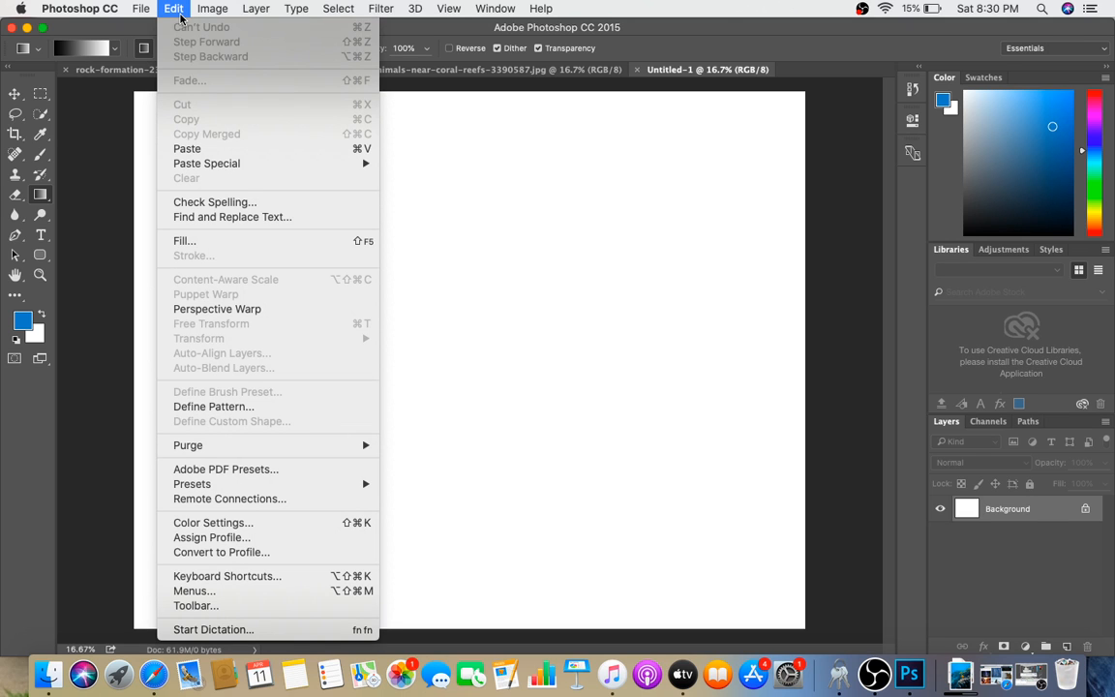
{"action": "left_click", "coordinate": [197, 148]}
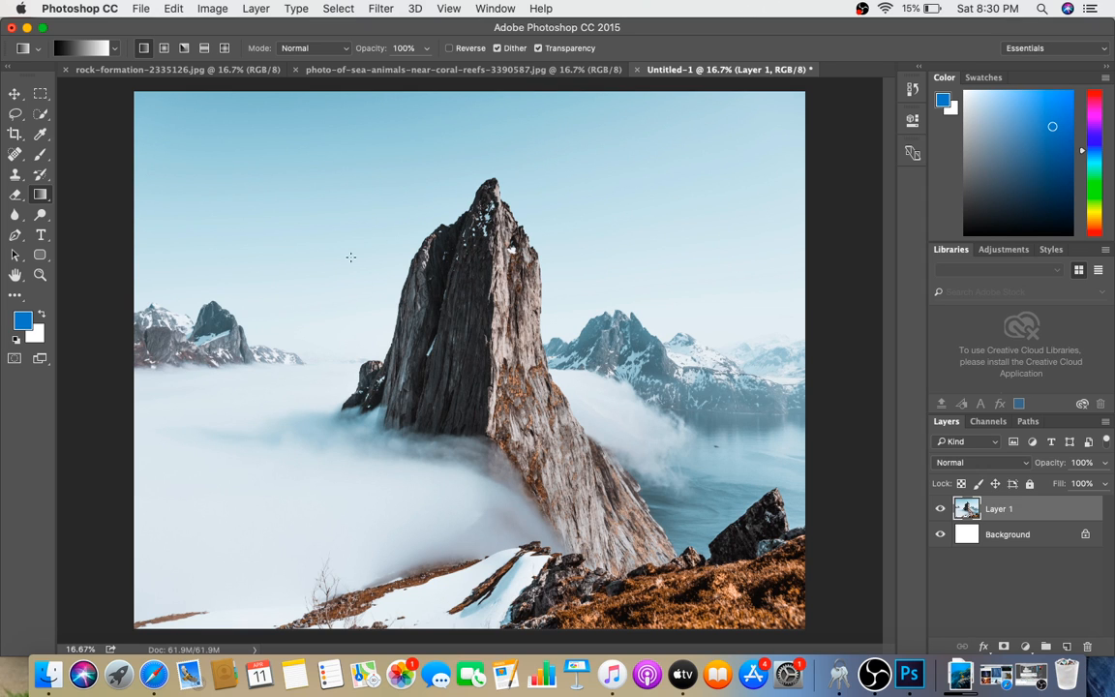
Copy the entire coral-reef photo and paste it as a new layer in the Untitled-1 document.
{"action": "left_click", "coordinate": [404, 74]}
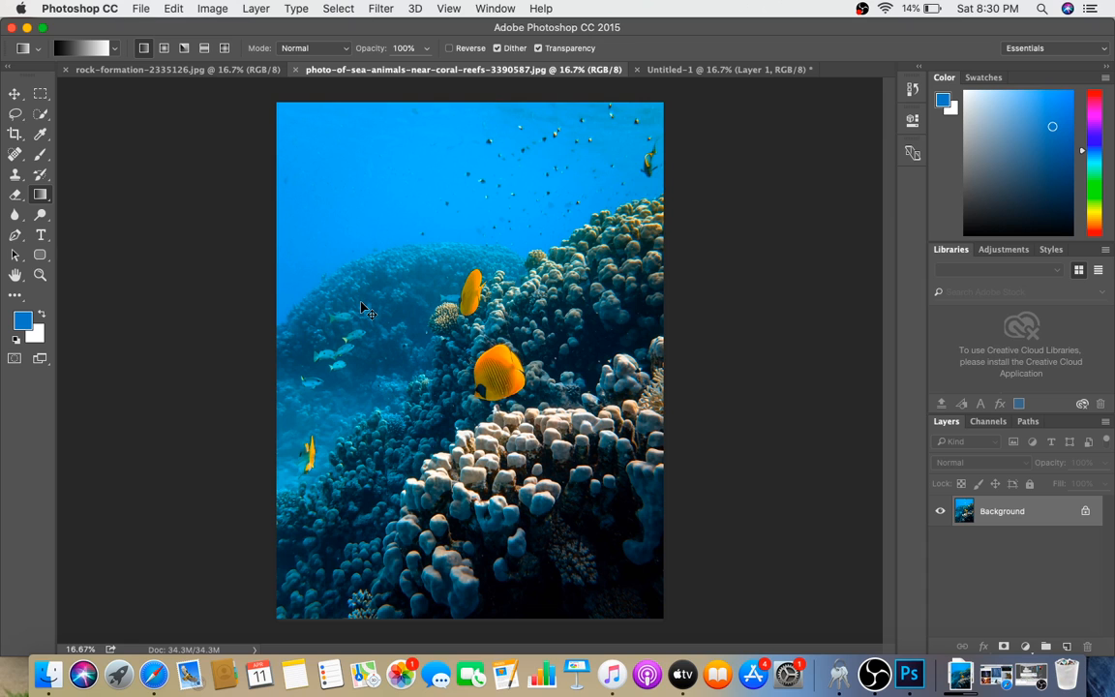
{"action": "key", "text": "super+a"}
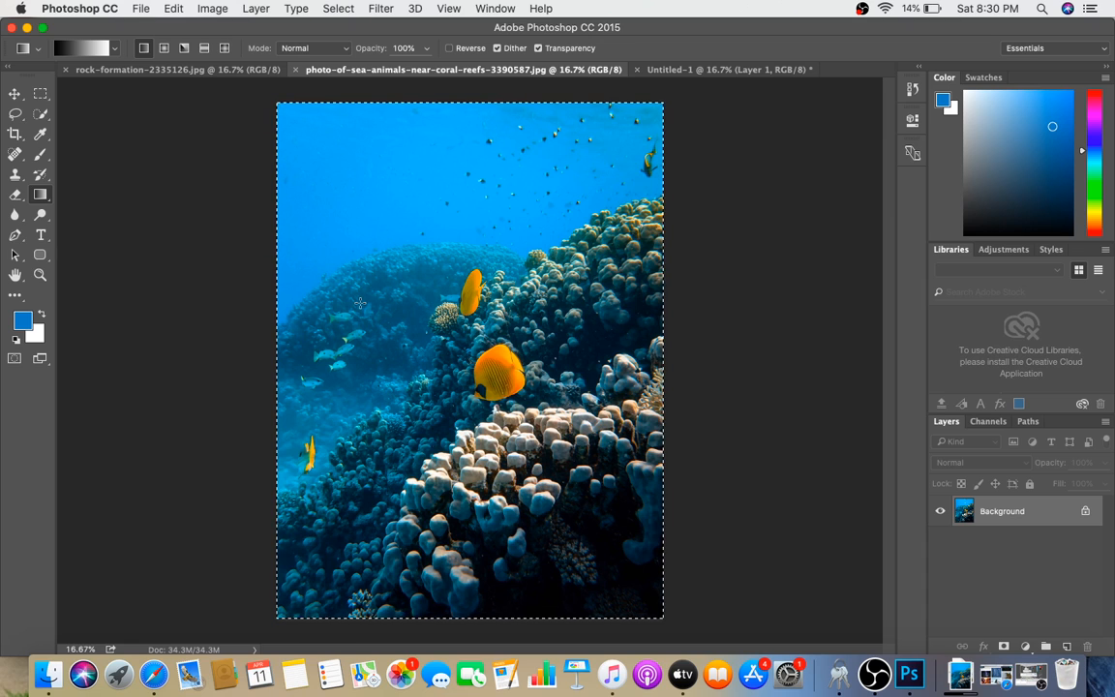
{"action": "left_click", "coordinate": [337, 9]}
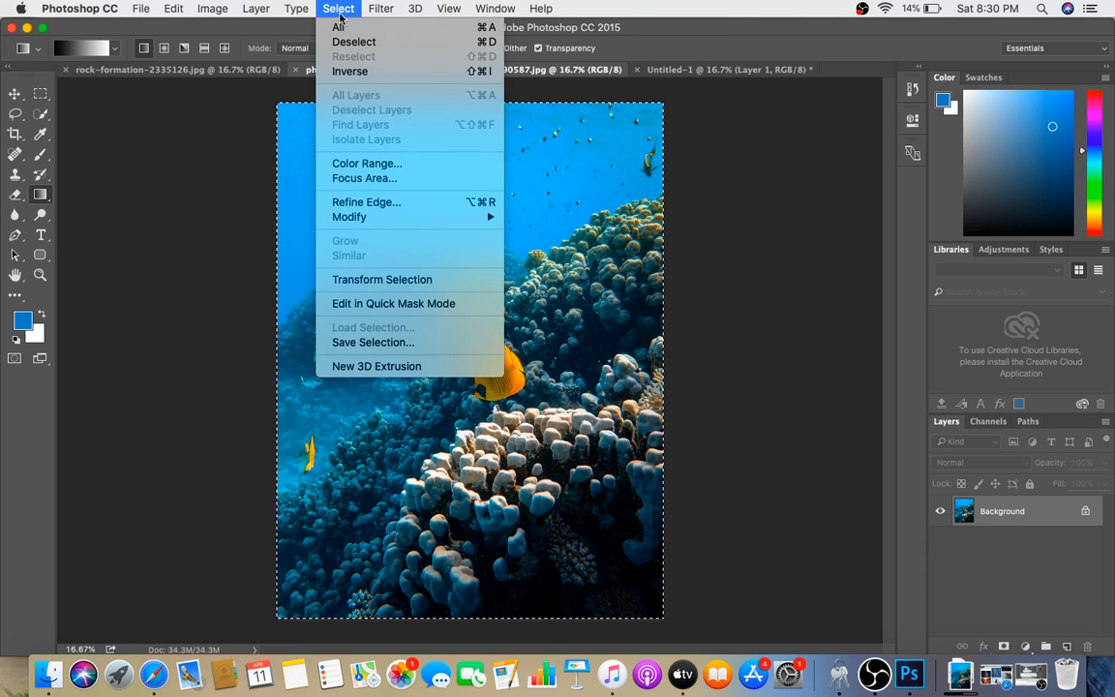
{"action": "left_click", "coordinate": [340, 28]}
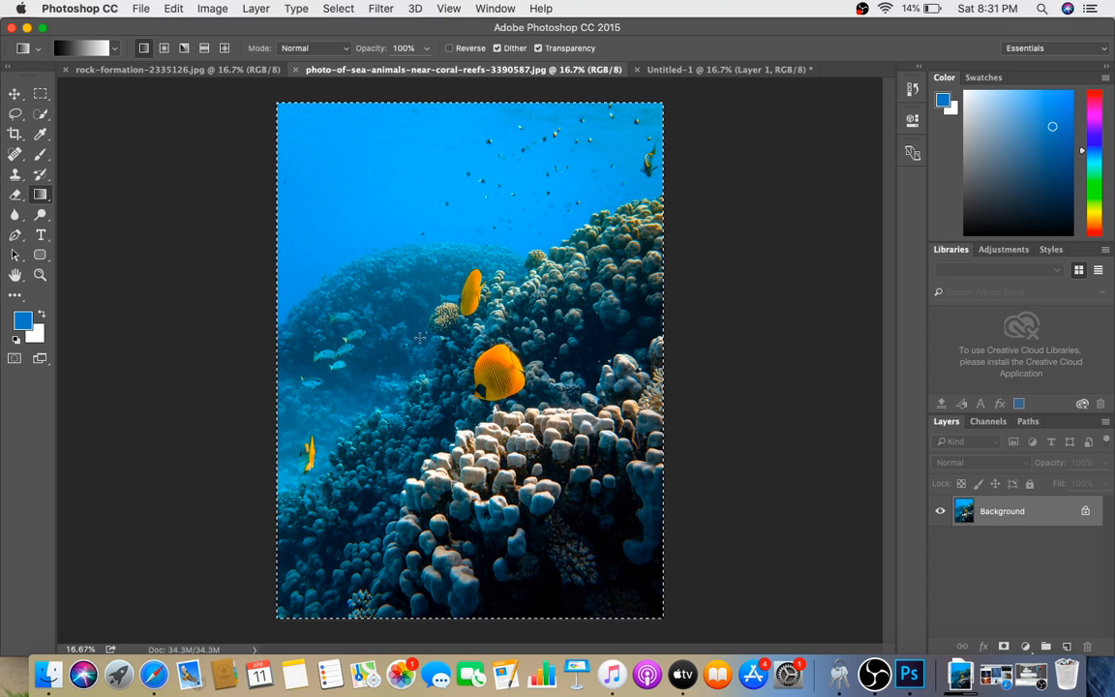
{"action": "left_click_drag", "start_coordinate": [643, 90], "coordinate": [641, 275]}
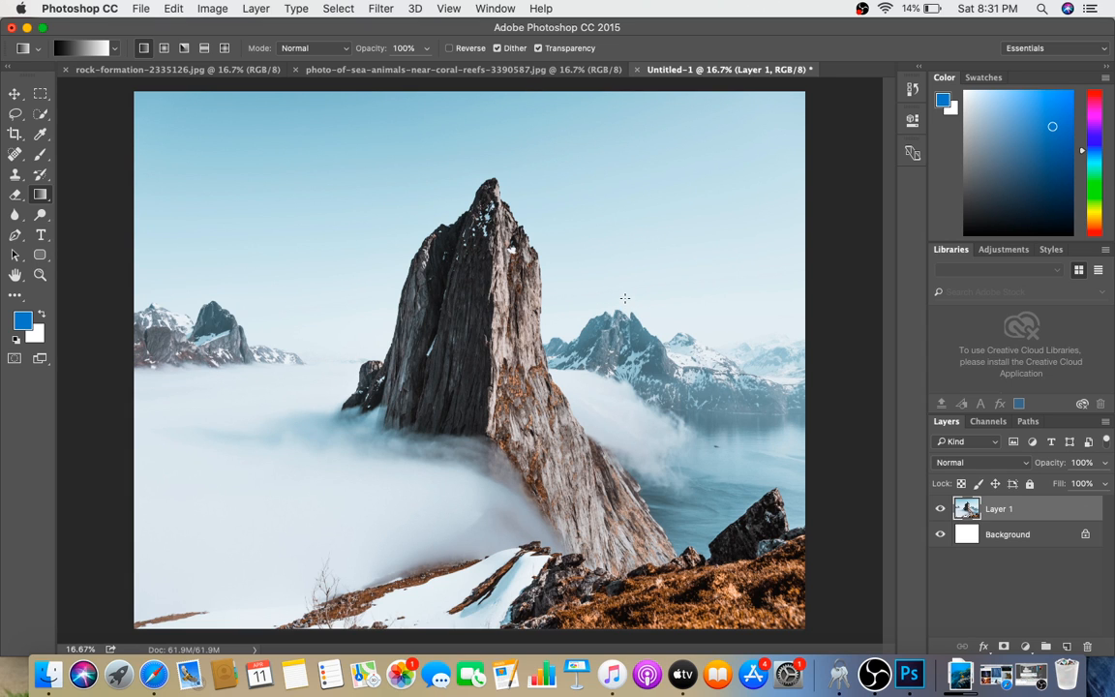
{"action": "left_click_drag", "start_coordinate": [624, 303], "coordinate": [559, 269]}
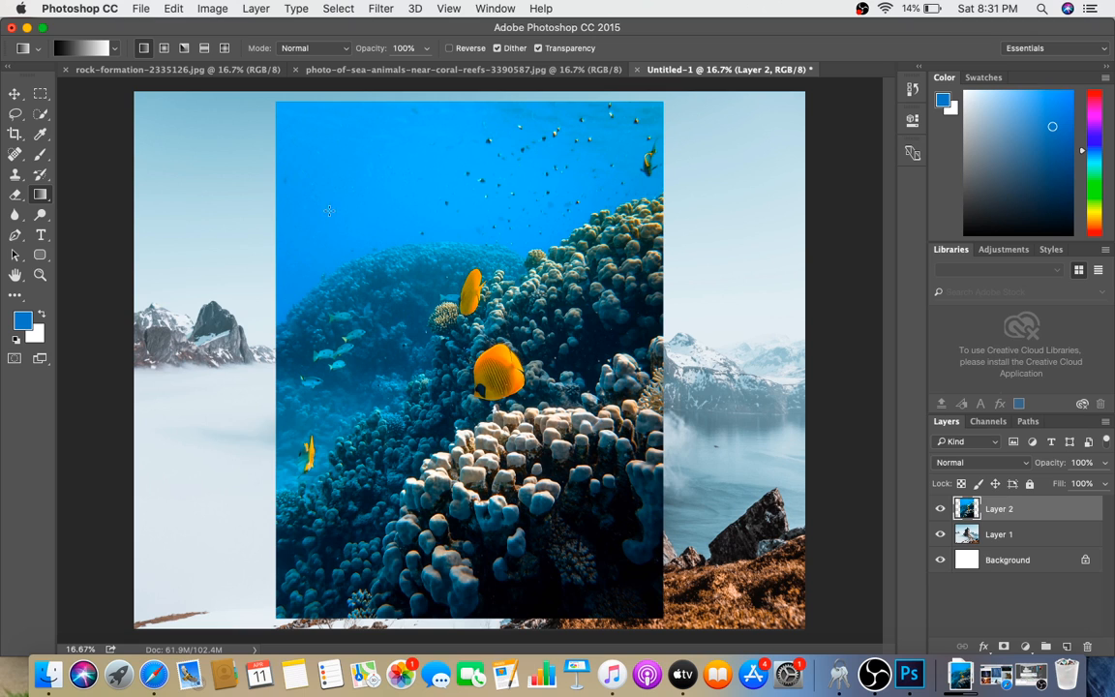
Free-transform the coral-reef layer to about 107% so it covers the full canvas height.
{"action": "left_click", "coordinate": [177, 10]}
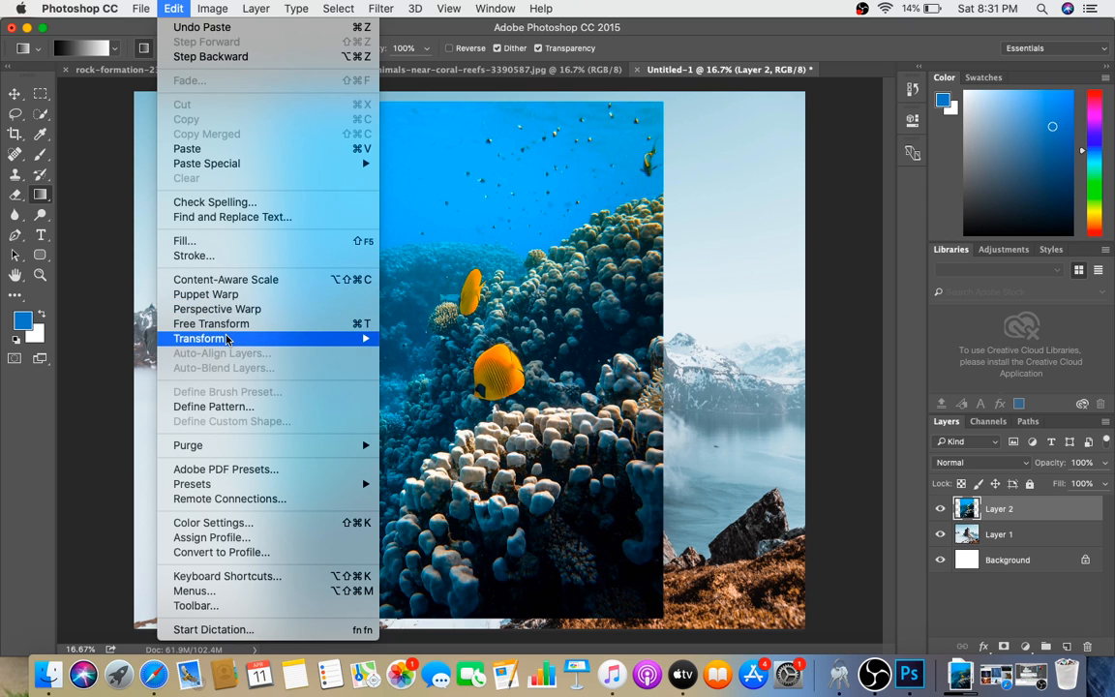
{"action": "mouse_move", "coordinate": [229, 339]}
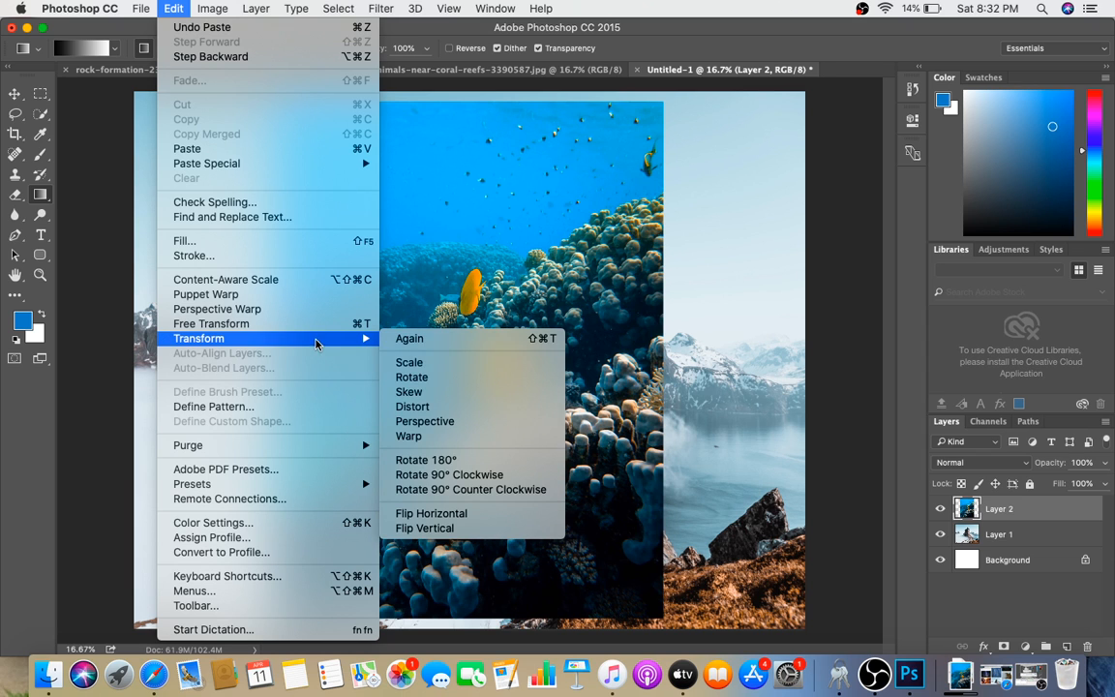
{"action": "key", "text": "super+t"}
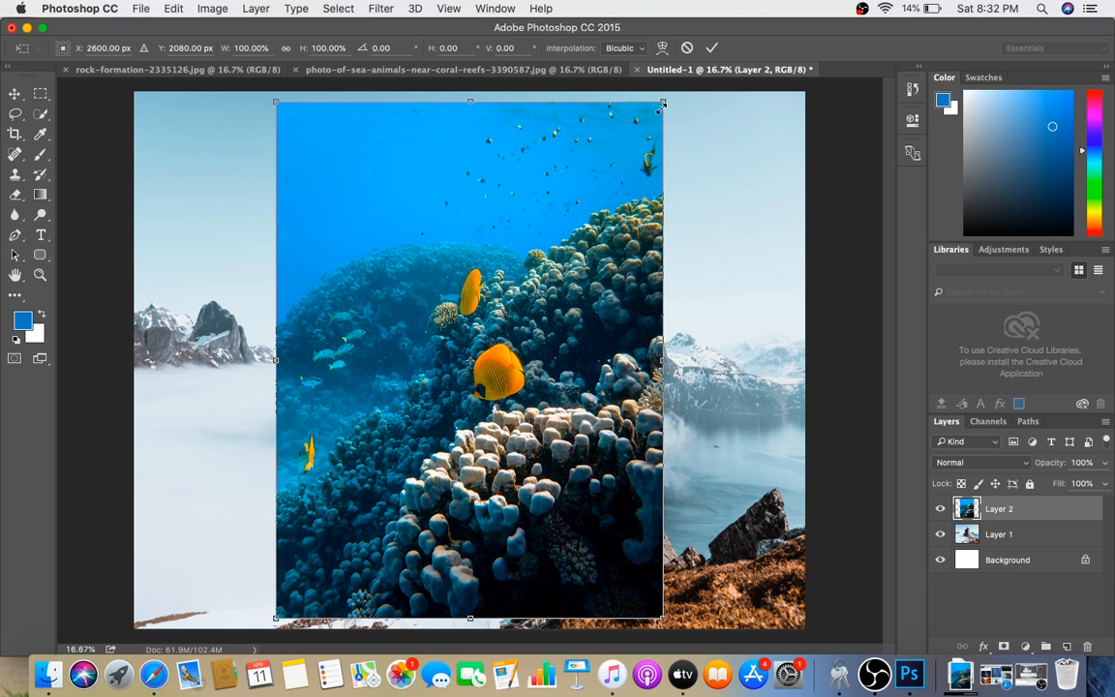
{"action": "left_click_drag", "start_coordinate": [662, 102], "coordinate": [674, 88]}
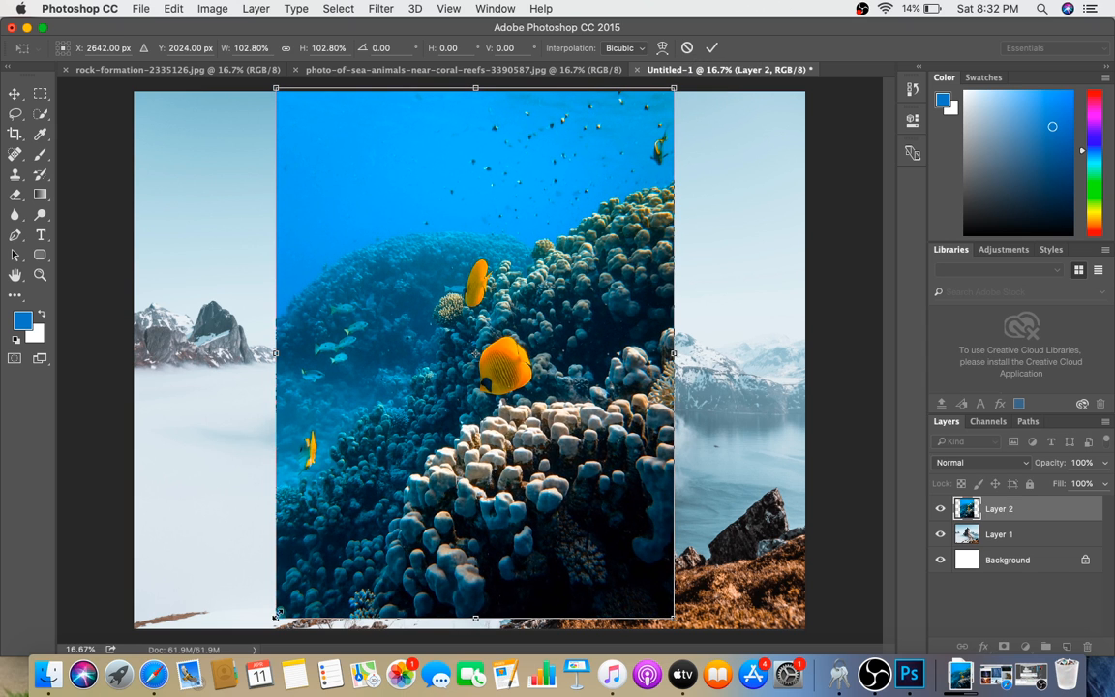
{"action": "left_click_drag", "start_coordinate": [276, 617], "coordinate": [259, 638]}
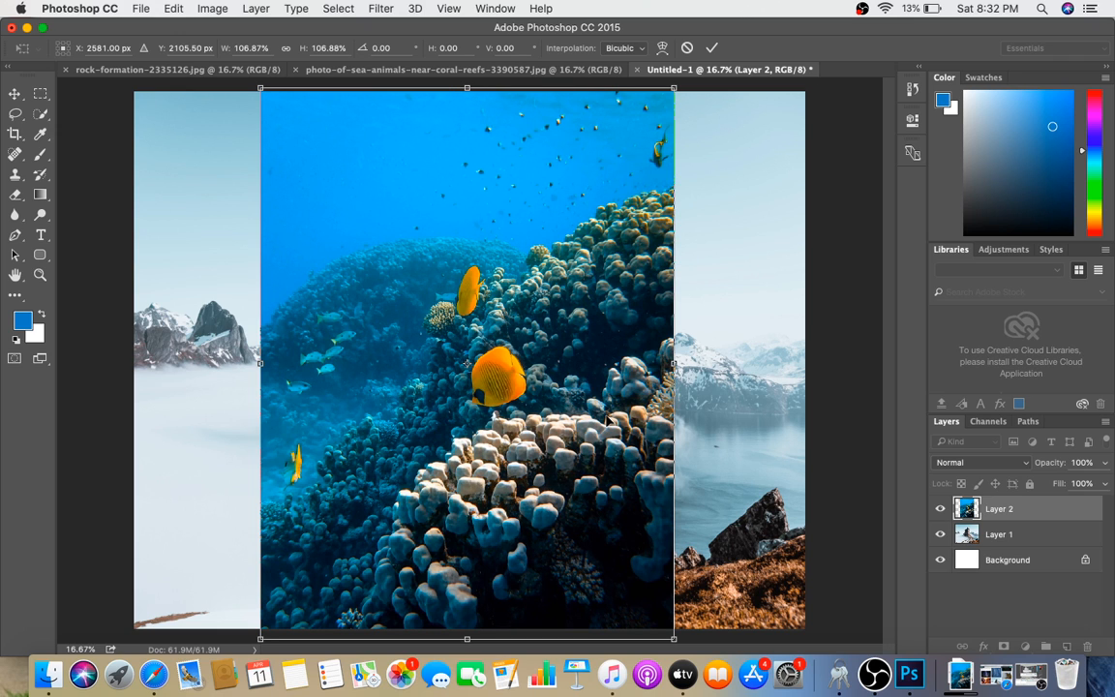
{"action": "key", "text": "Return"}
Move the coral-reef layer horizontally until it sits flush with the canvas's right edge.
{"action": "key", "text": "g"}
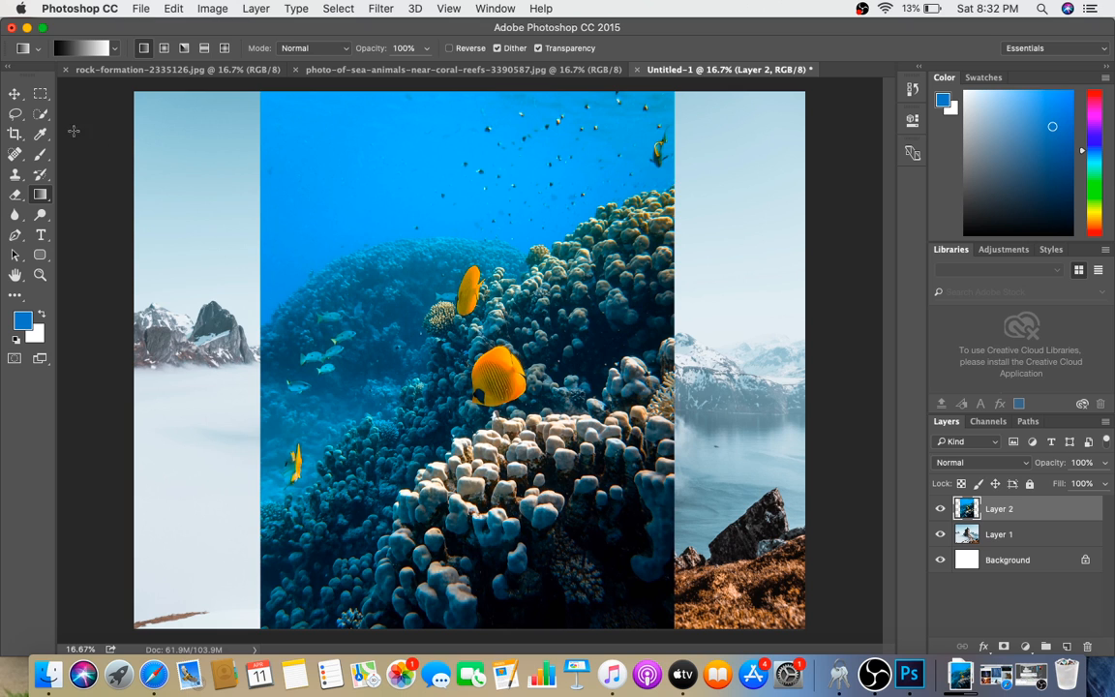
{"action": "left_click", "coordinate": [15, 95]}
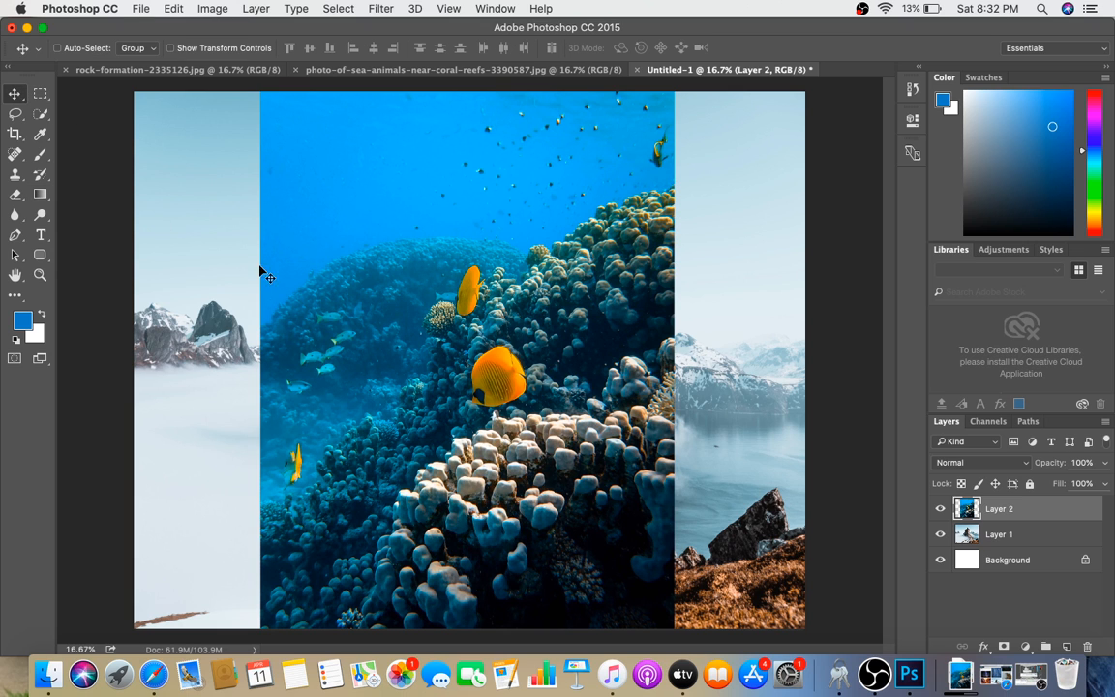
{"action": "left_click_drag", "start_coordinate": [341, 311], "coordinate": [477, 313]}
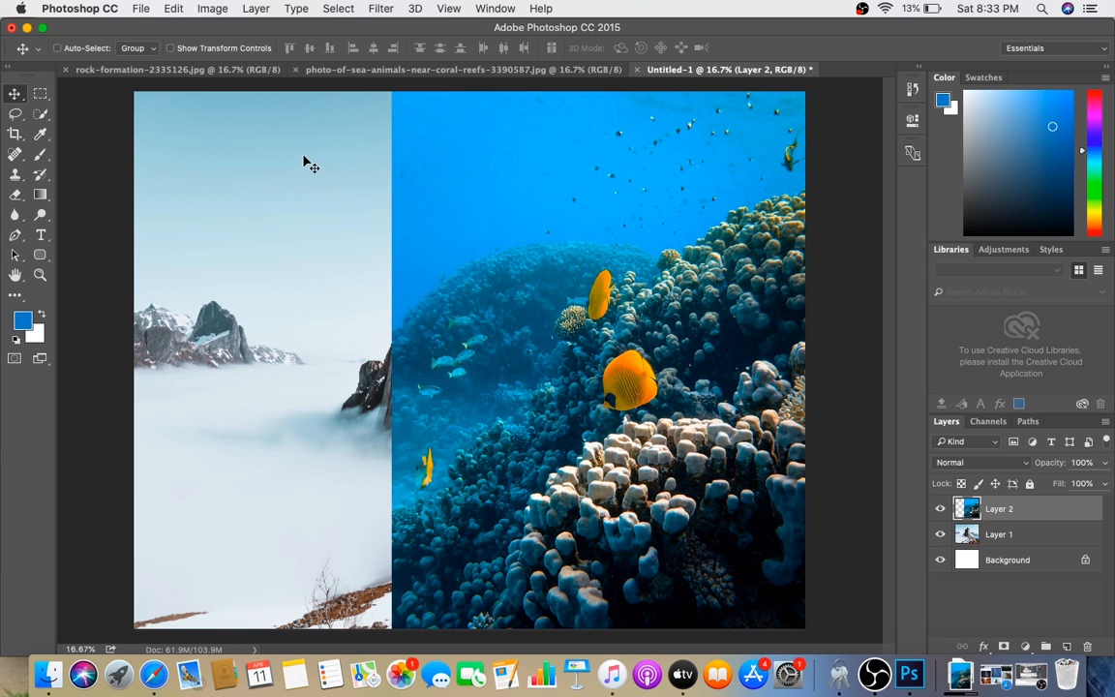
{"action": "left_click", "coordinate": [256, 9]}
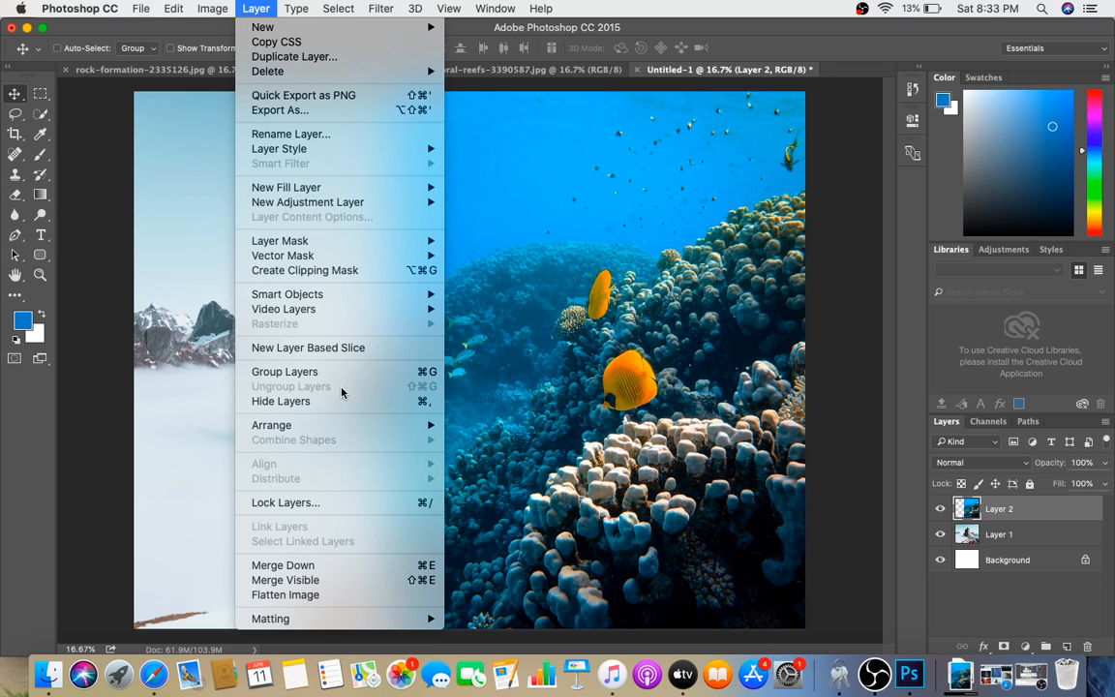
{"action": "mouse_move", "coordinate": [307, 243]}
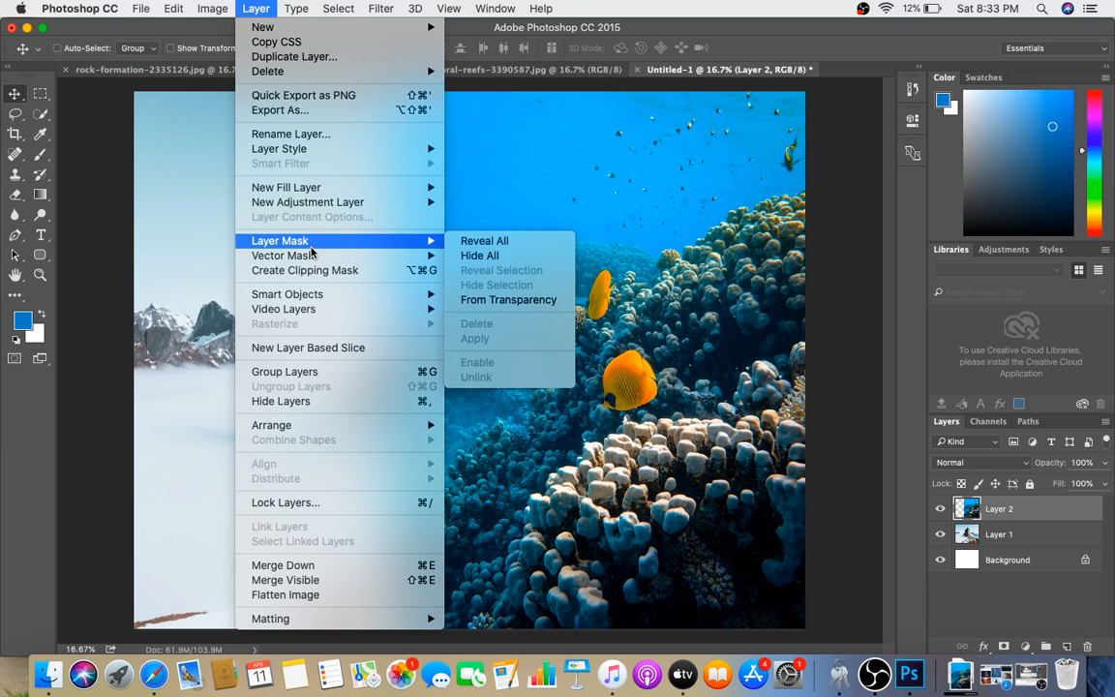
{"action": "left_click", "coordinate": [253, 10]}
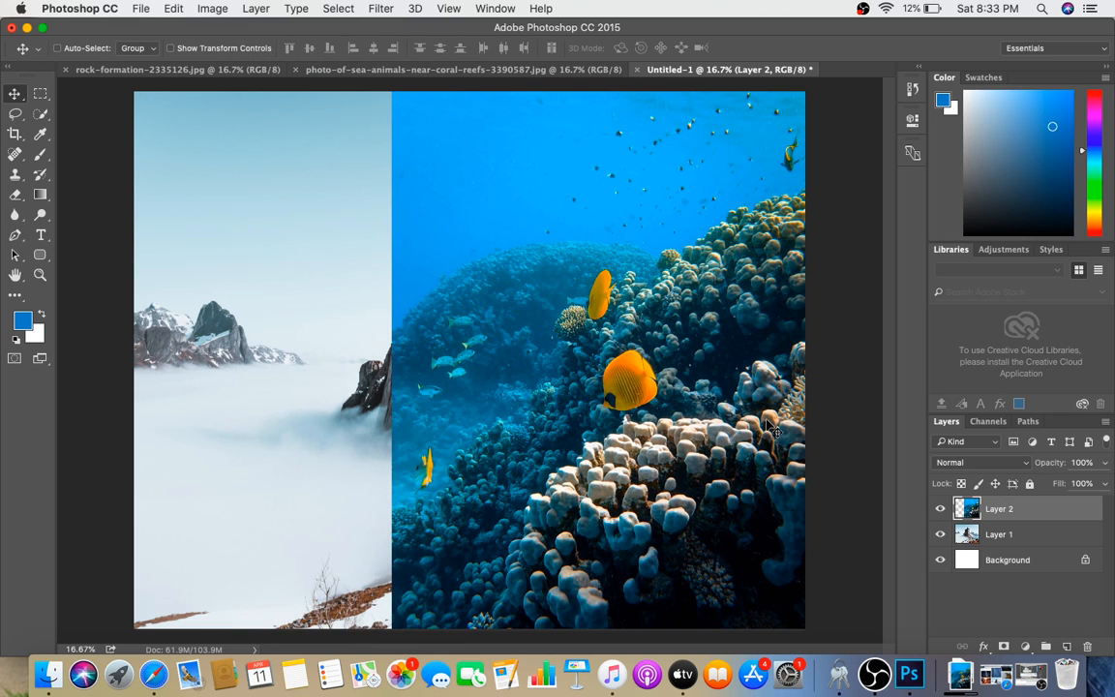
Select the Background layer and hide Layer 1 and Layer 2 so only the white background shows.
{"action": "left_click", "coordinate": [953, 559]}
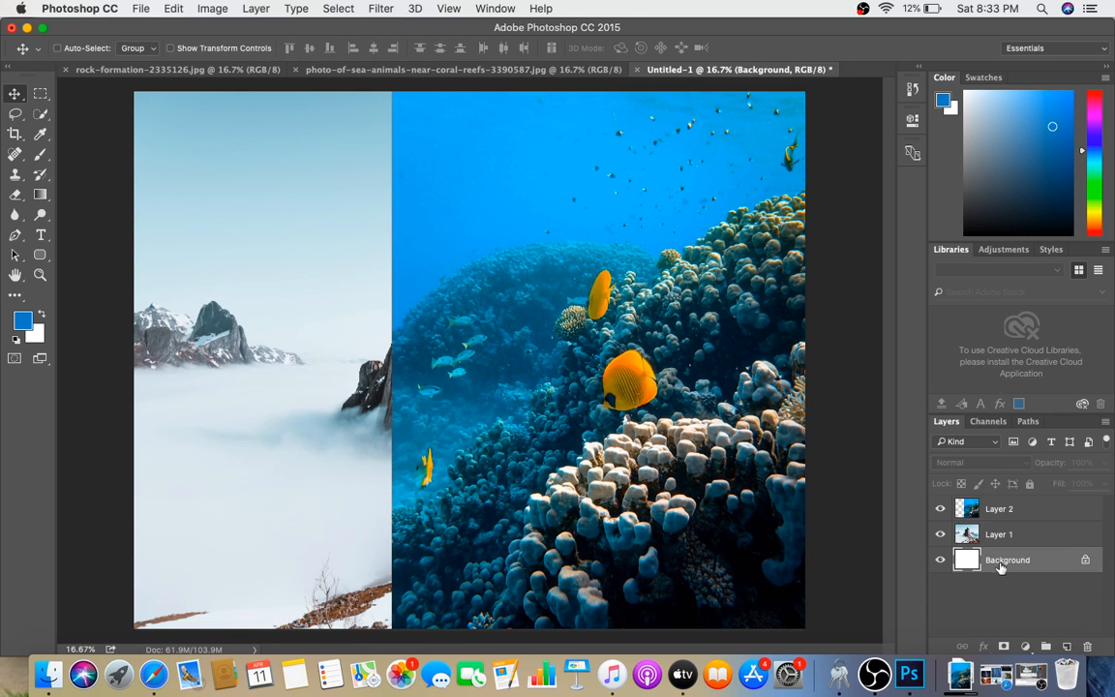
{"action": "left_click", "coordinate": [940, 534]}
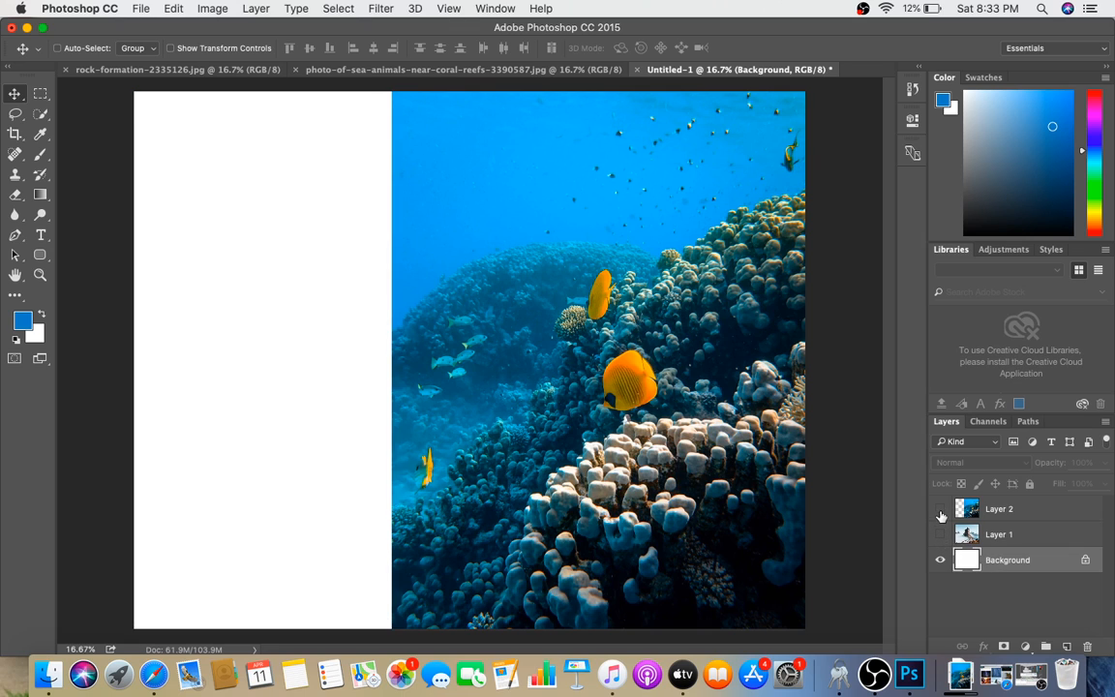
{"action": "left_click", "coordinate": [940, 509]}
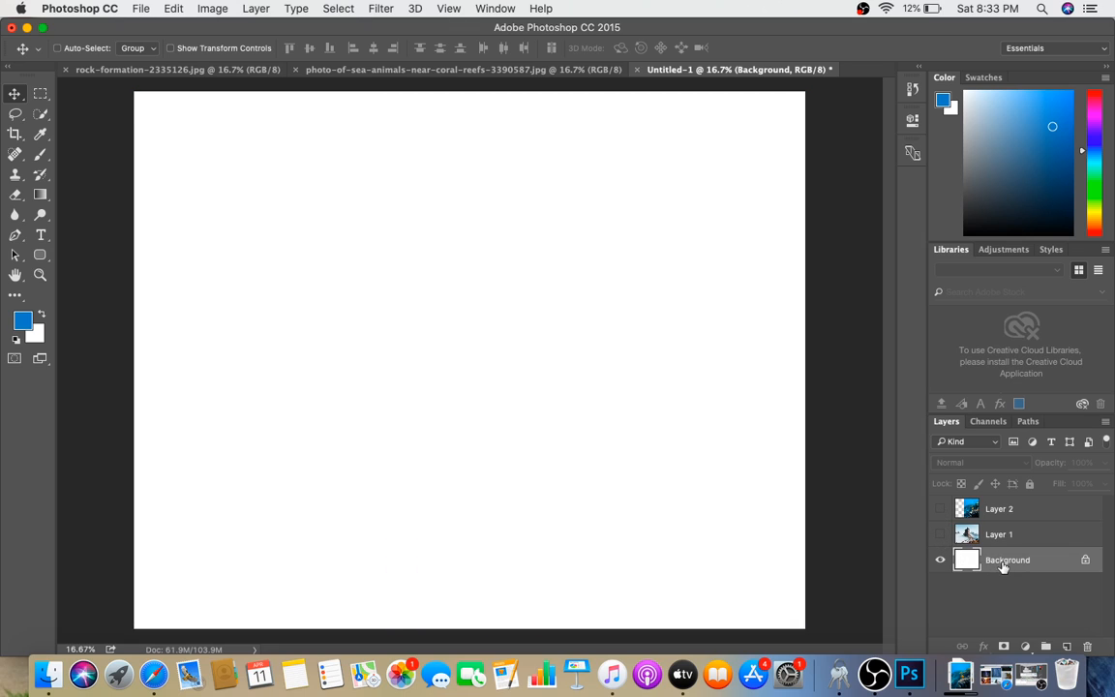
Make Layer 1 and Layer 2 visible again so both photos show over the white background.
{"action": "left_click", "coordinate": [942, 535]}
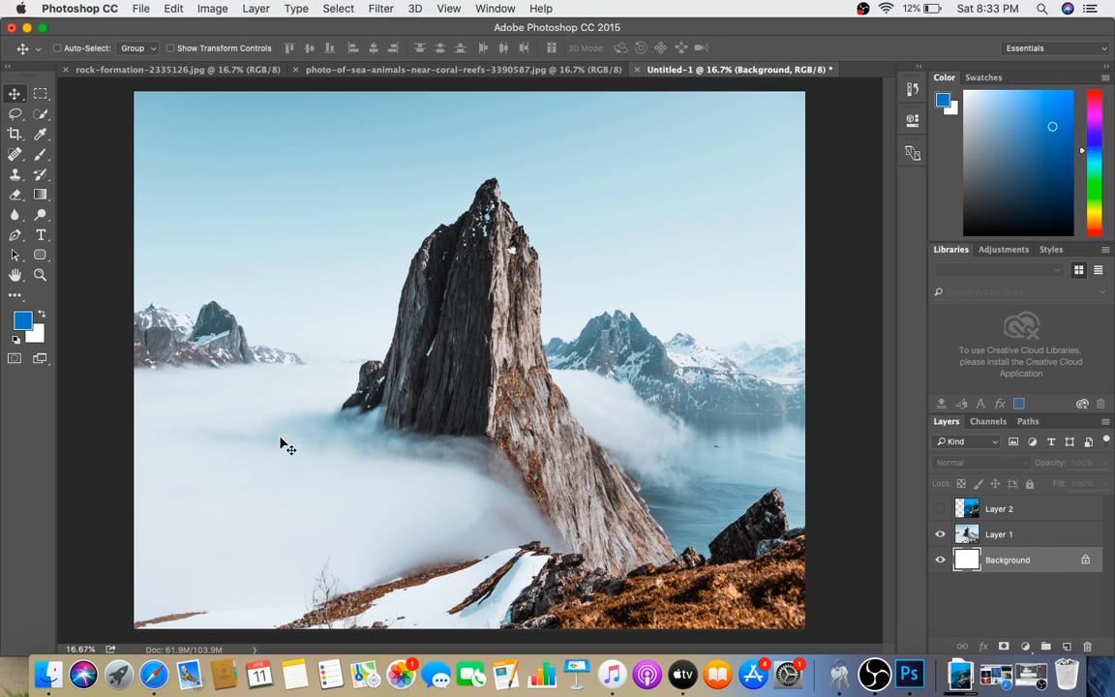
{"action": "left_click", "coordinate": [992, 510]}
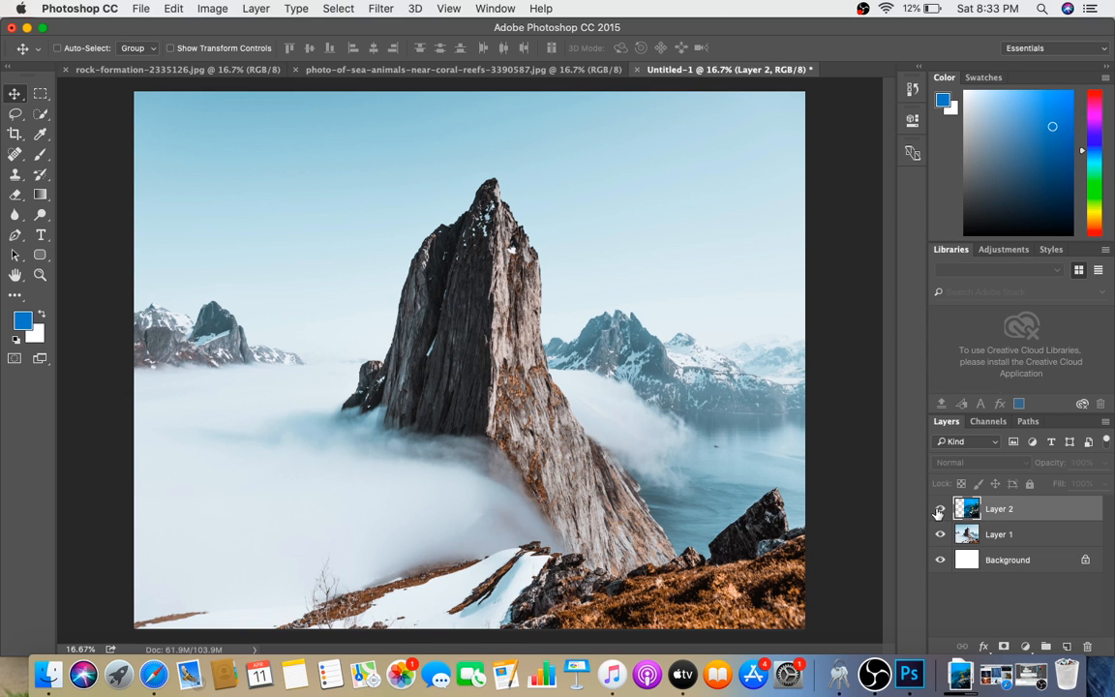
{"action": "left_click", "coordinate": [940, 510]}
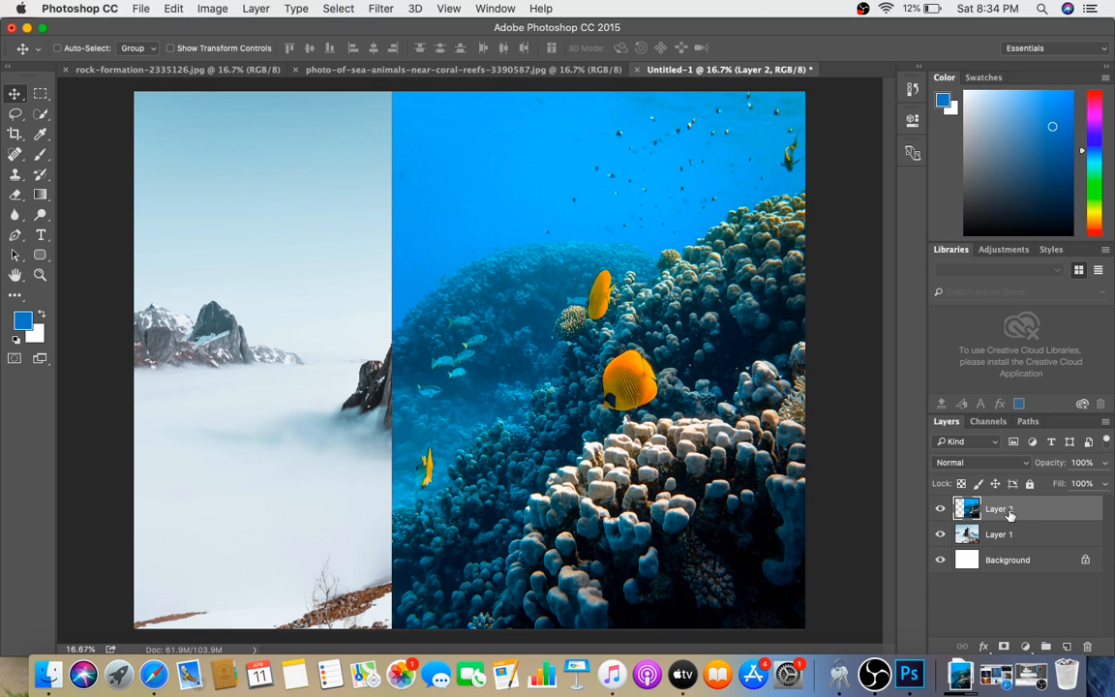
Select the coral-reef layer, Layer 2, and add a Reveal All layer mask to it.
{"action": "left_click", "coordinate": [1014, 561]}
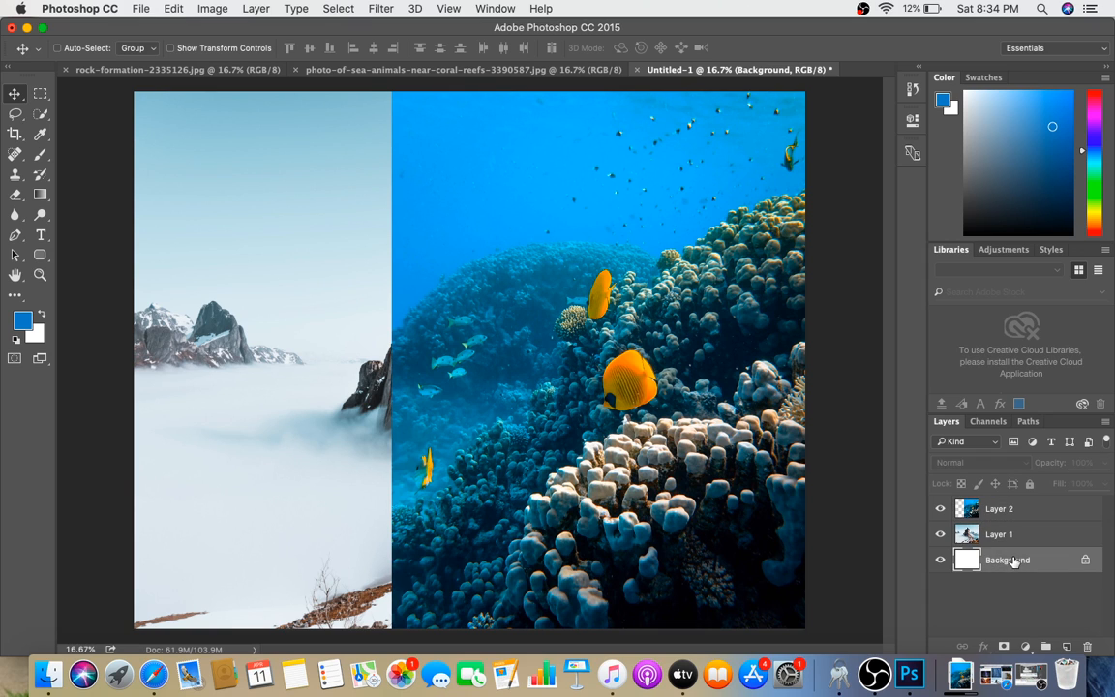
{"action": "left_click", "coordinate": [1011, 537]}
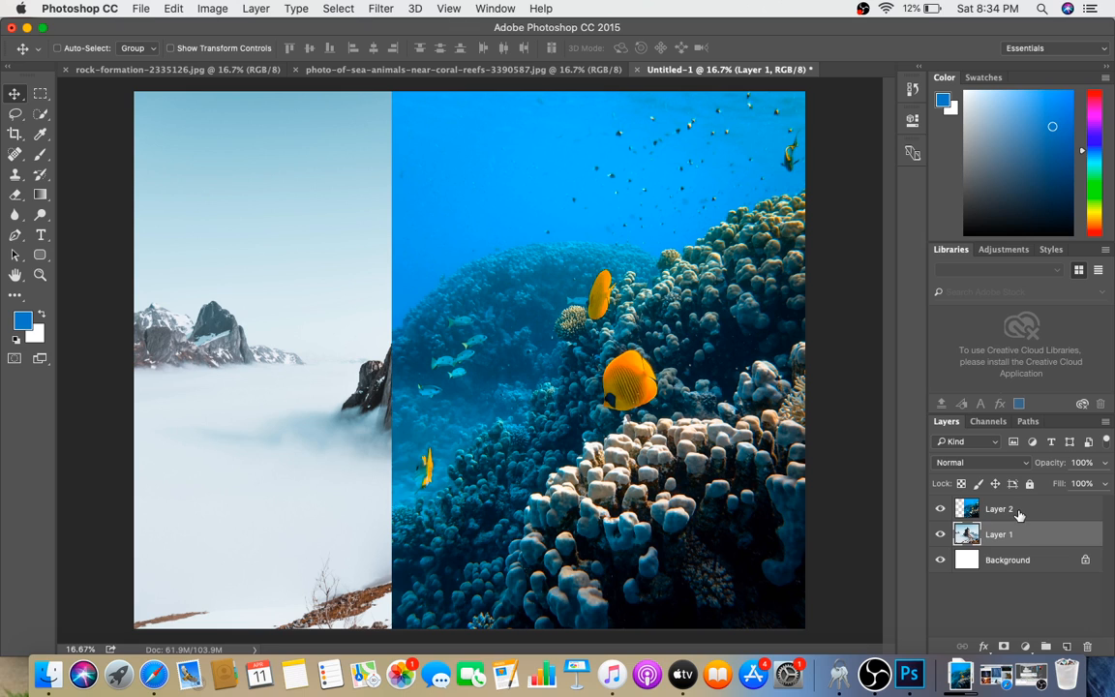
{"action": "left_click", "coordinate": [1018, 514]}
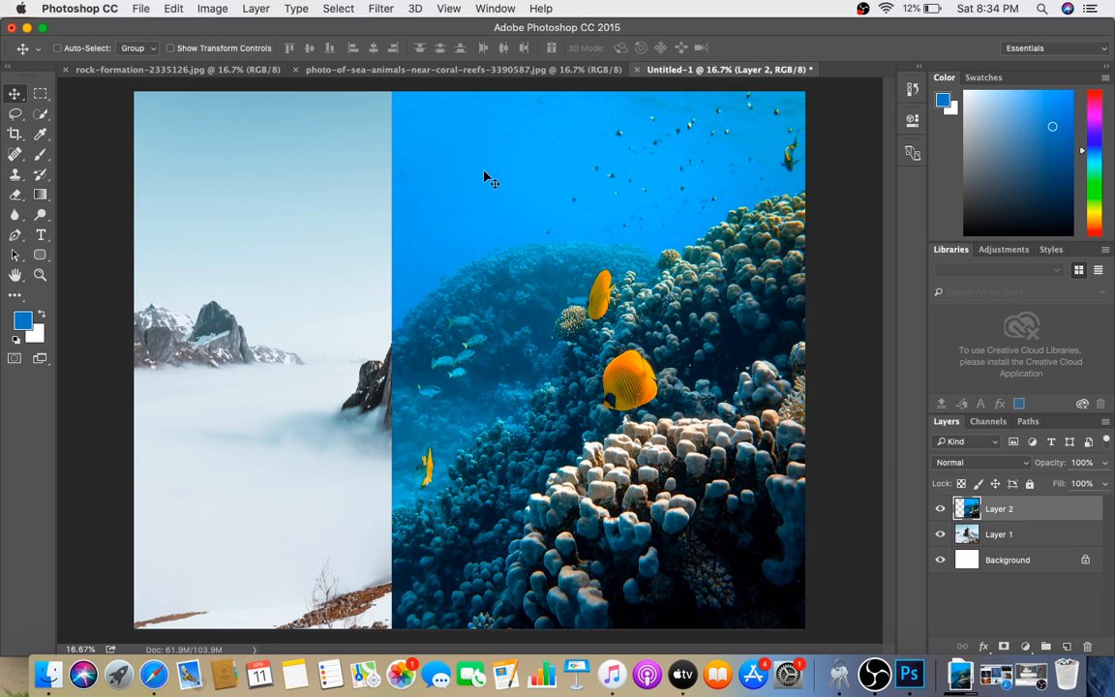
{"action": "left_click", "coordinate": [254, 12]}
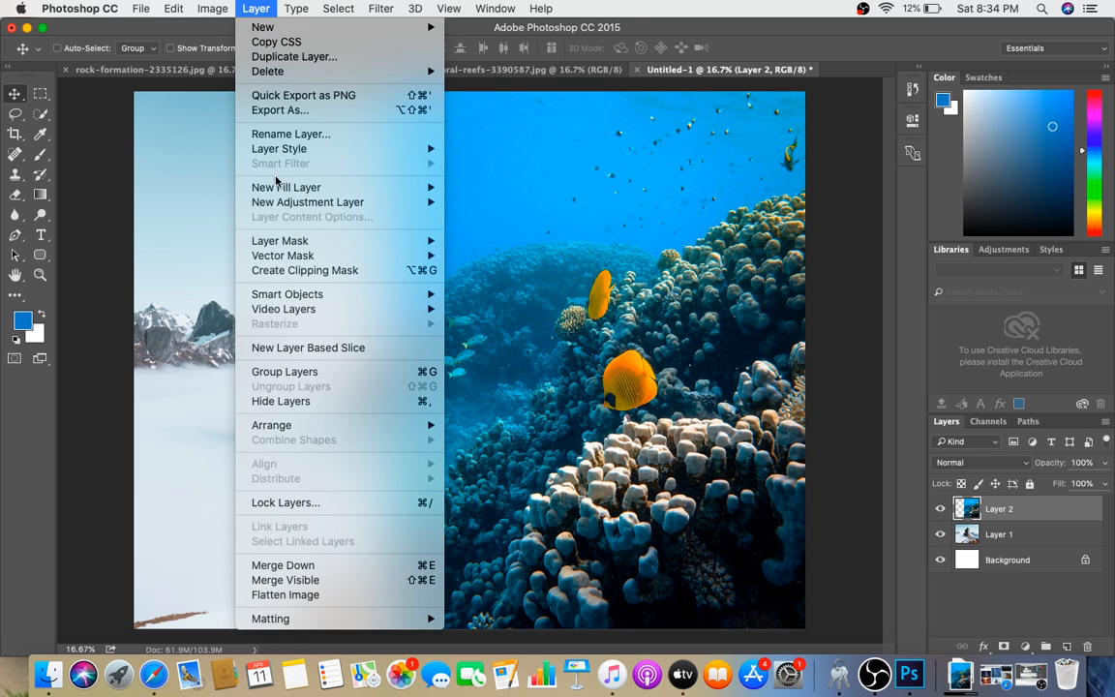
{"action": "mouse_move", "coordinate": [290, 244]}
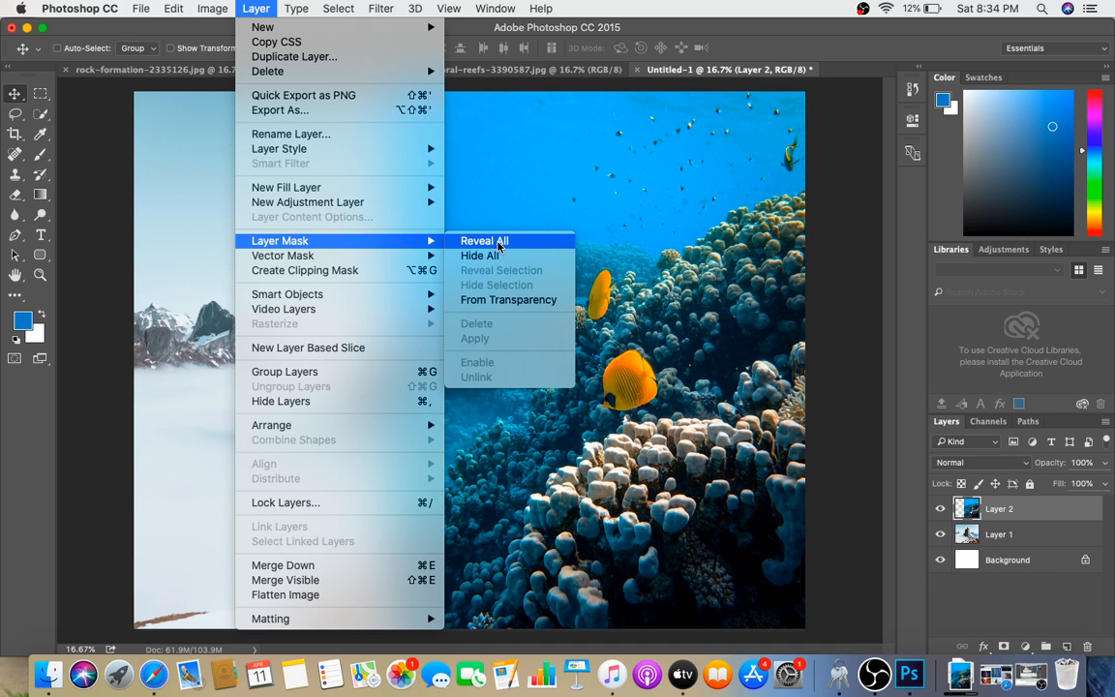
{"action": "left_click", "coordinate": [484, 241]}
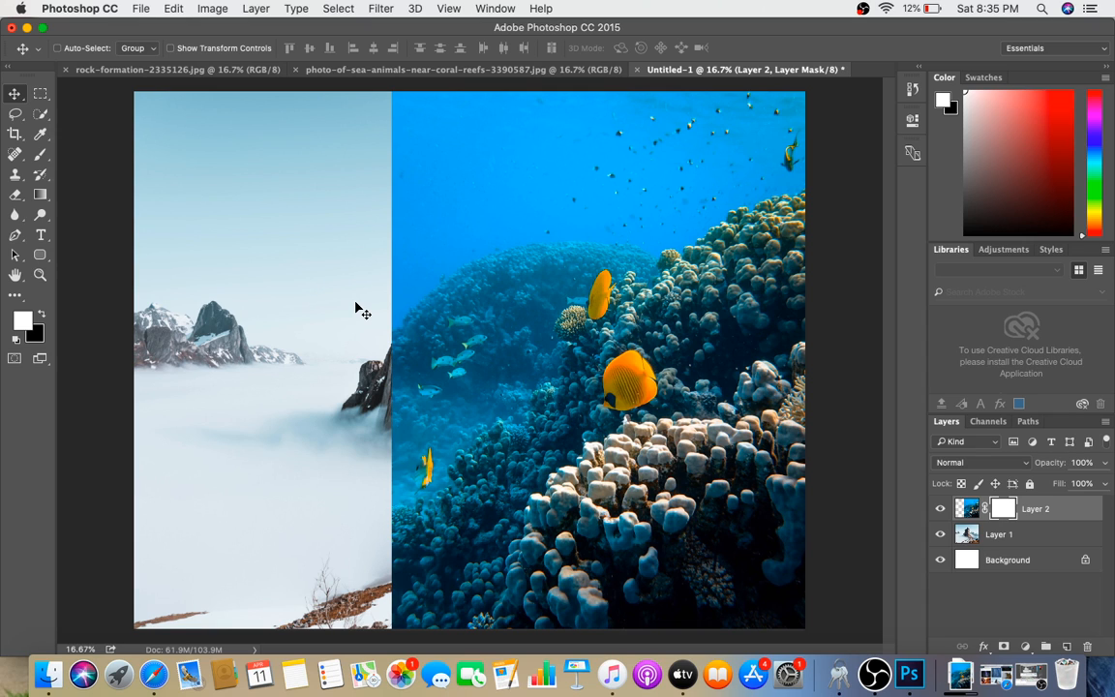
Activate the Gradient tool, go through the radial, angle, reflected and diamond types, and set the type to Linear.
{"action": "left_click", "coordinate": [41, 197]}
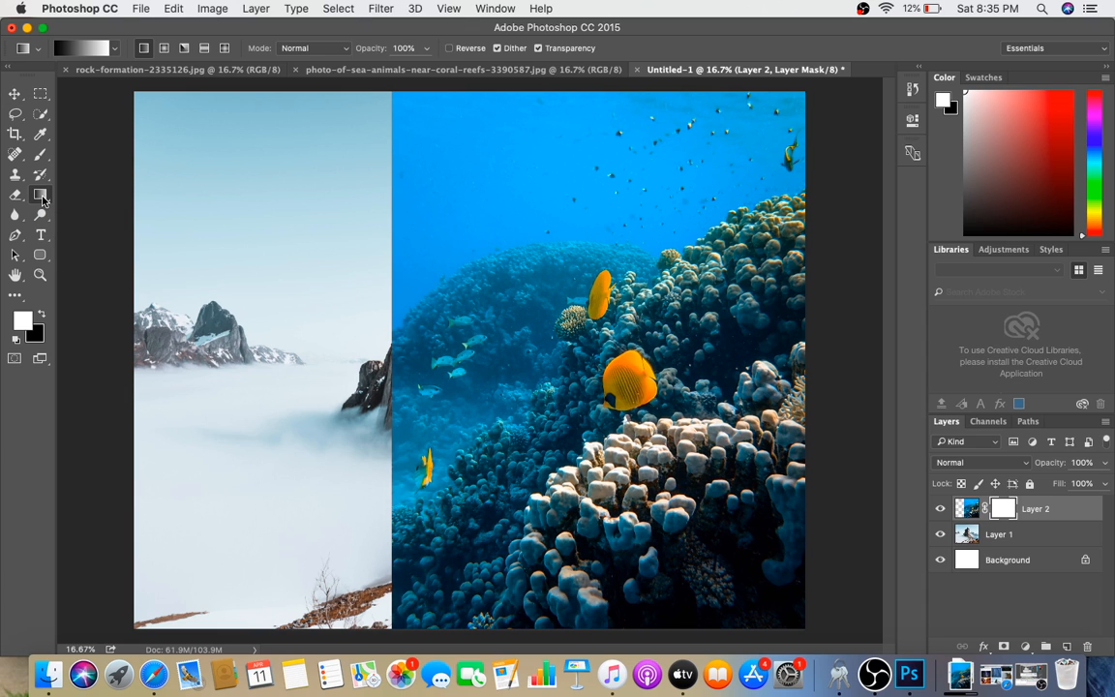
{"action": "left_click", "coordinate": [165, 53]}
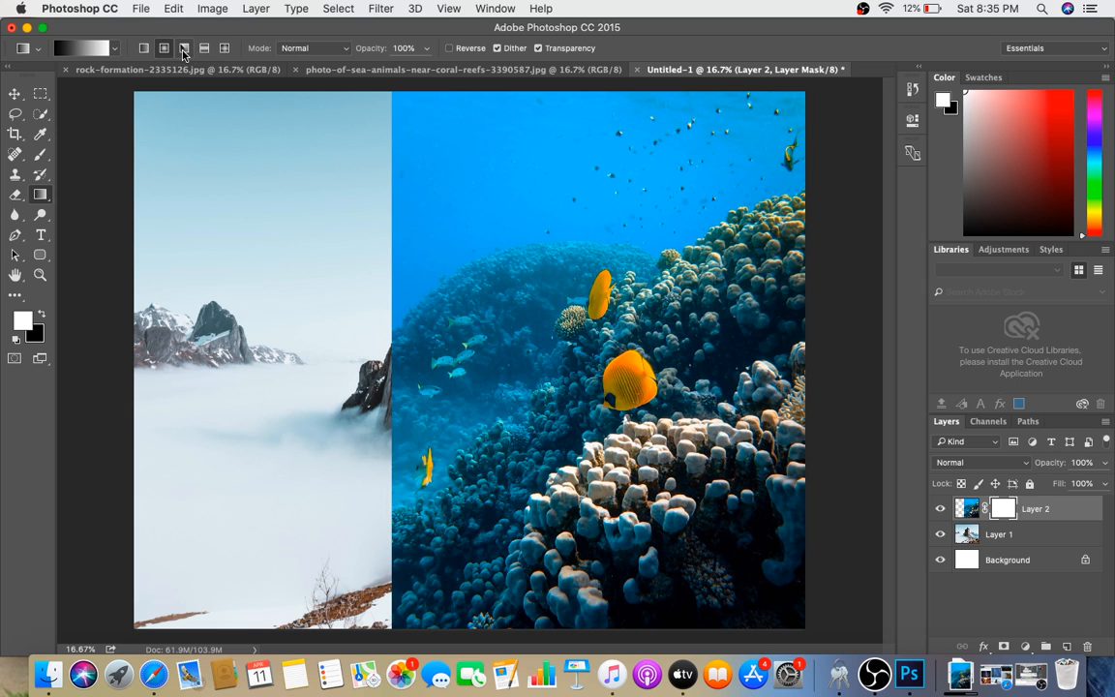
{"action": "left_click", "coordinate": [184, 53]}
{"action": "left_click", "coordinate": [203, 55]}
{"action": "left_click", "coordinate": [225, 52]}
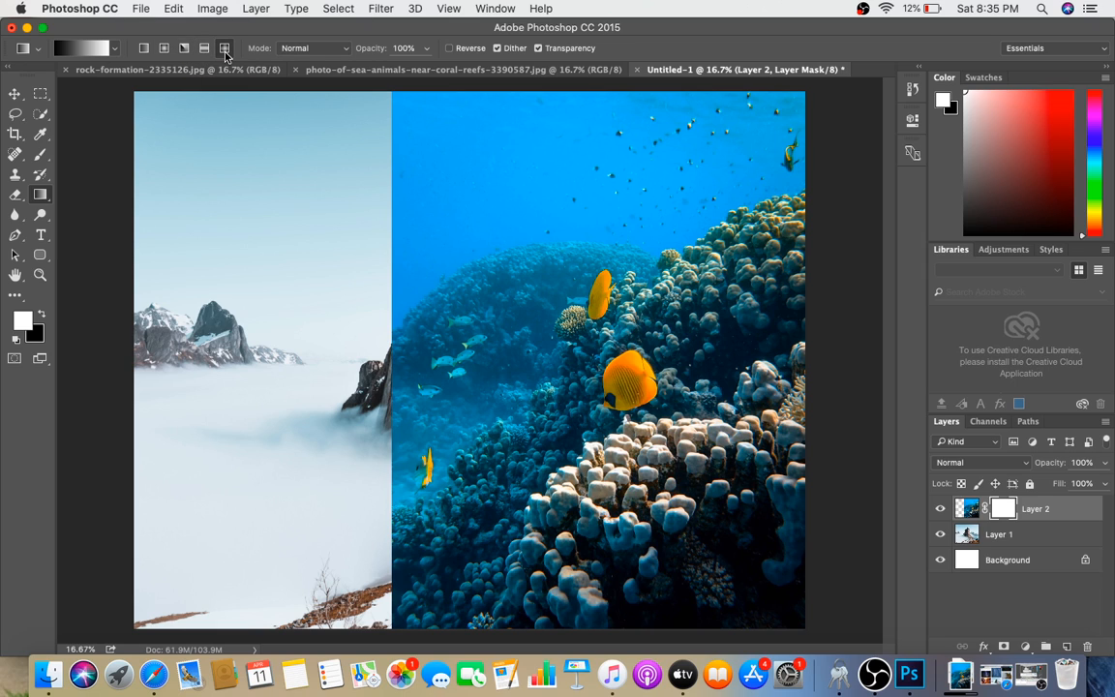
{"action": "left_click", "coordinate": [144, 50]}
Try several coloured gradient presets for the Gradient tool, and set it to the black-to-white preset.
{"action": "left_click", "coordinate": [113, 54]}
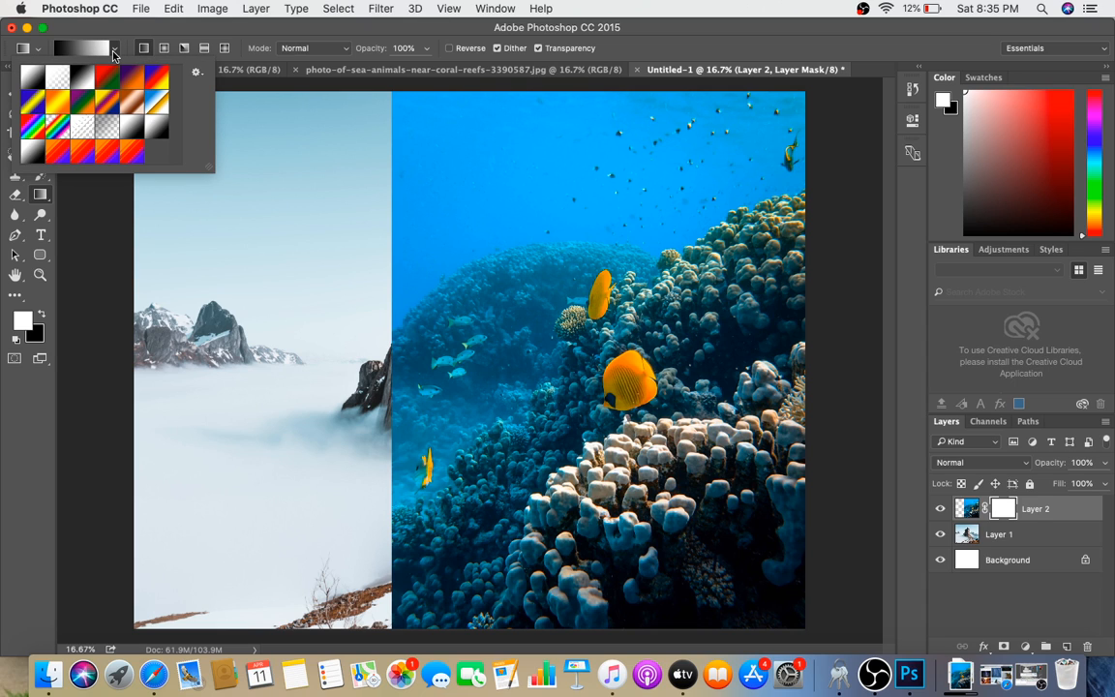
{"action": "left_click", "coordinate": [112, 53]}
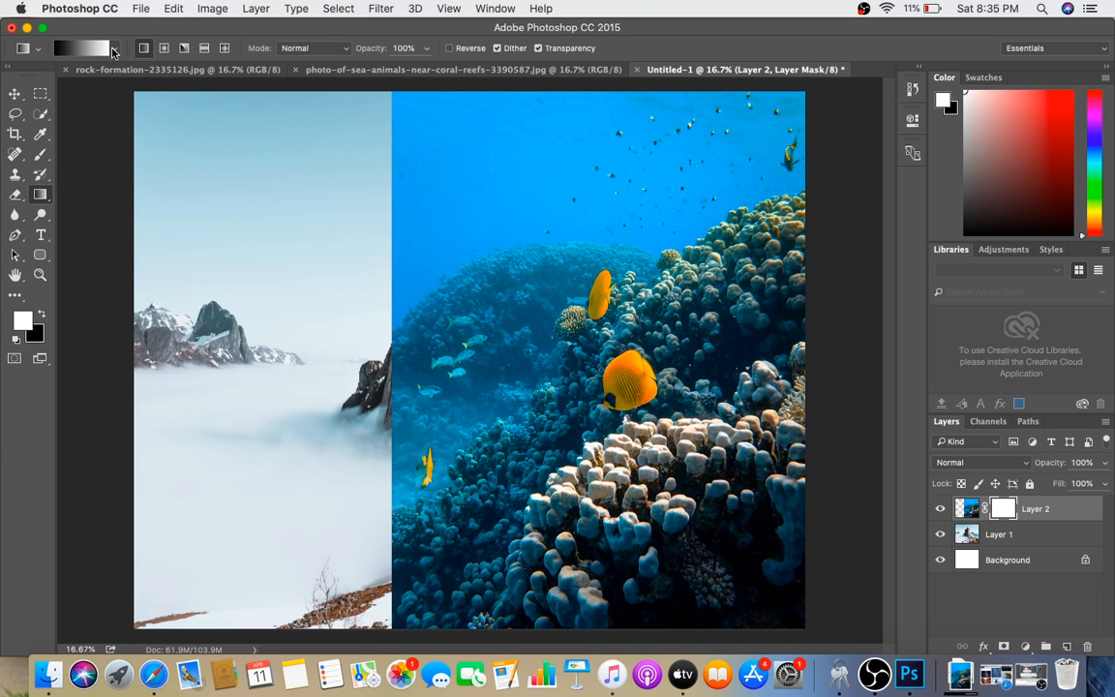
{"action": "left_click", "coordinate": [112, 48]}
{"action": "left_click", "coordinate": [109, 76]}
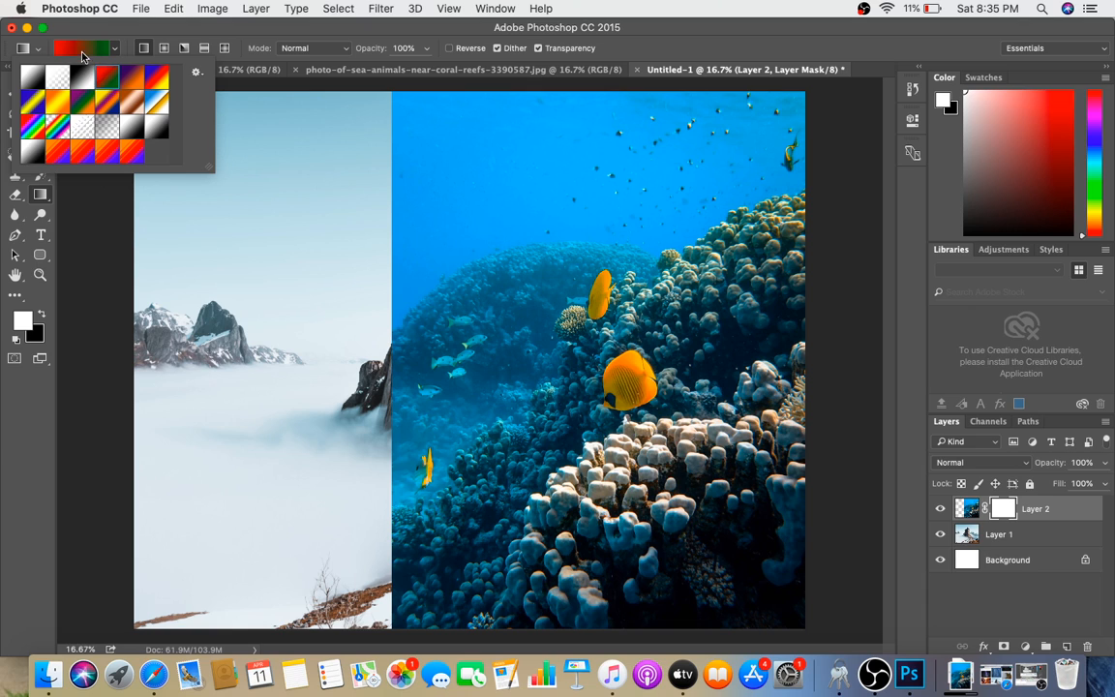
{"action": "left_click", "coordinate": [136, 79]}
{"action": "left_click", "coordinate": [150, 103]}
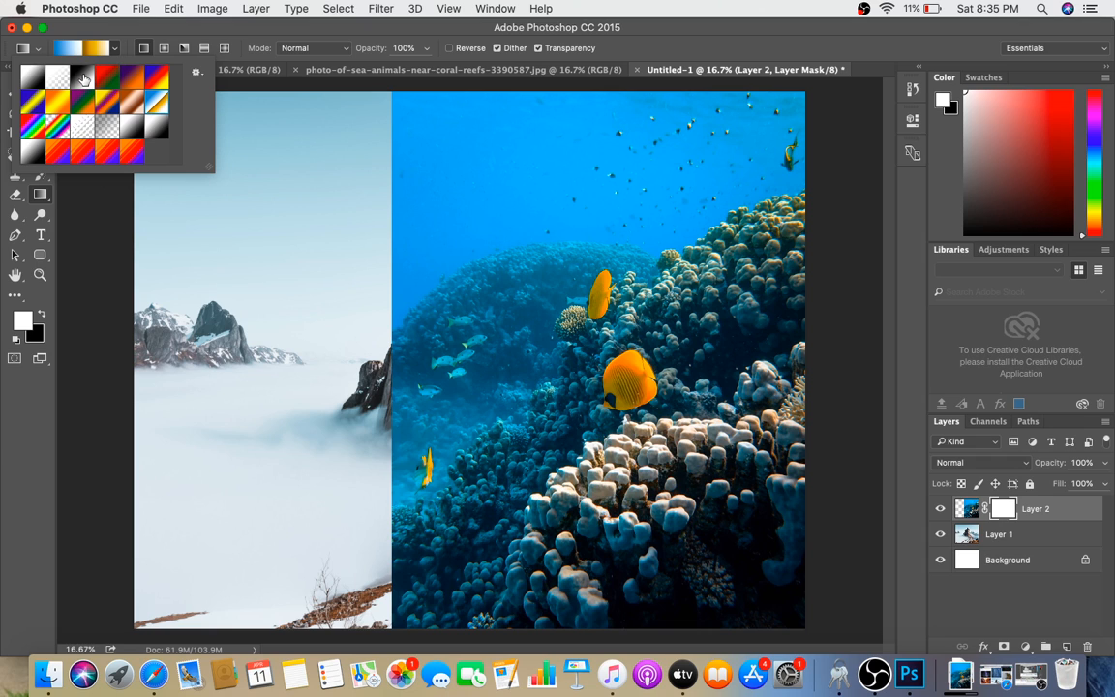
{"action": "left_click", "coordinate": [83, 78]}
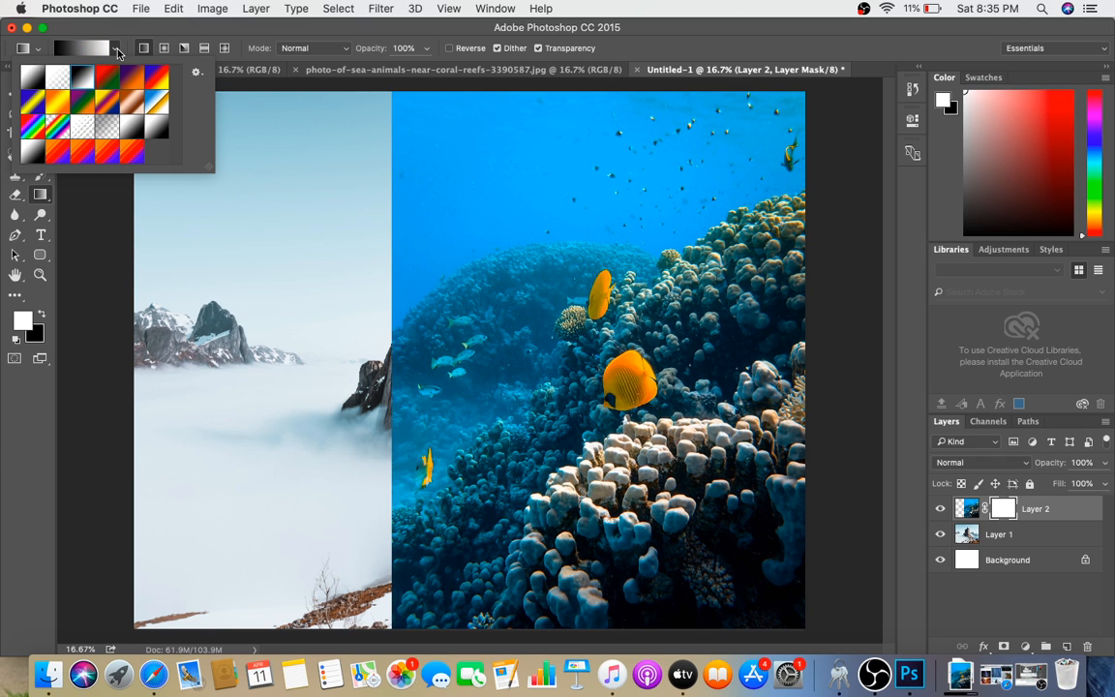
{"action": "left_click", "coordinate": [113, 48]}
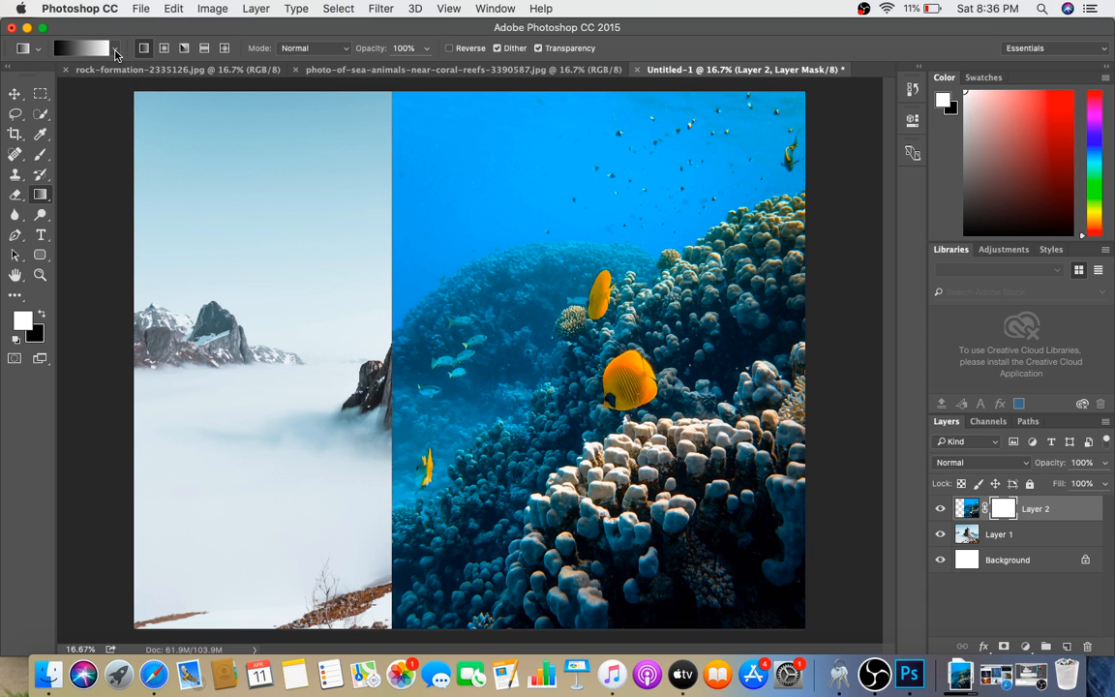
{"action": "left_click", "coordinate": [115, 51]}
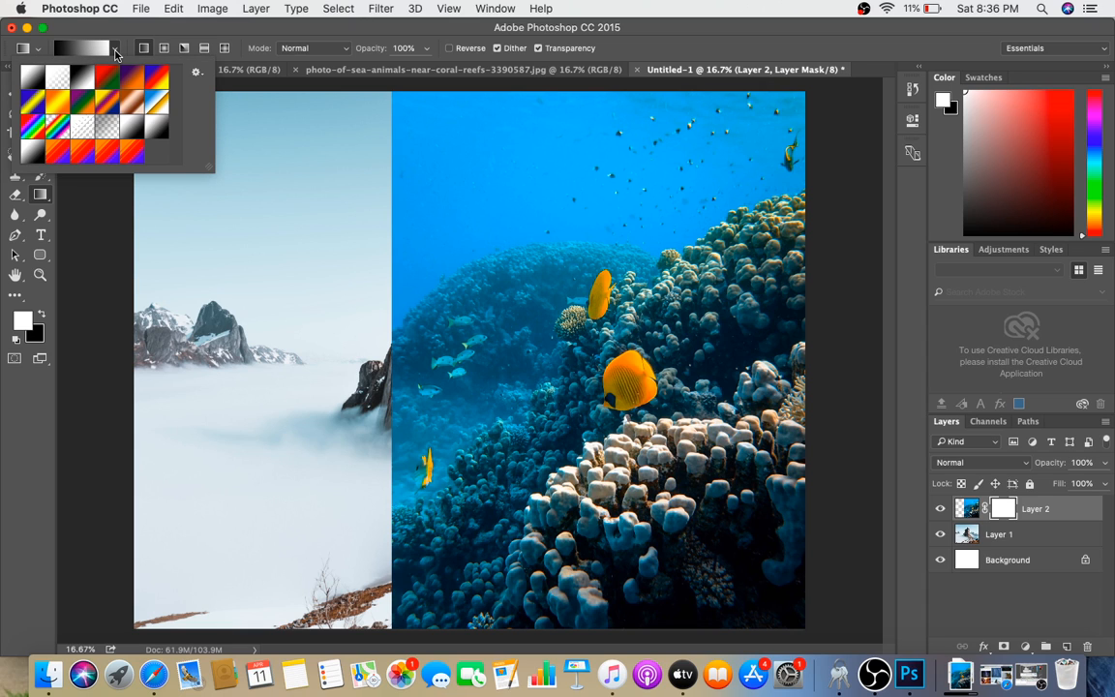
{"action": "left_click", "coordinate": [116, 52]}
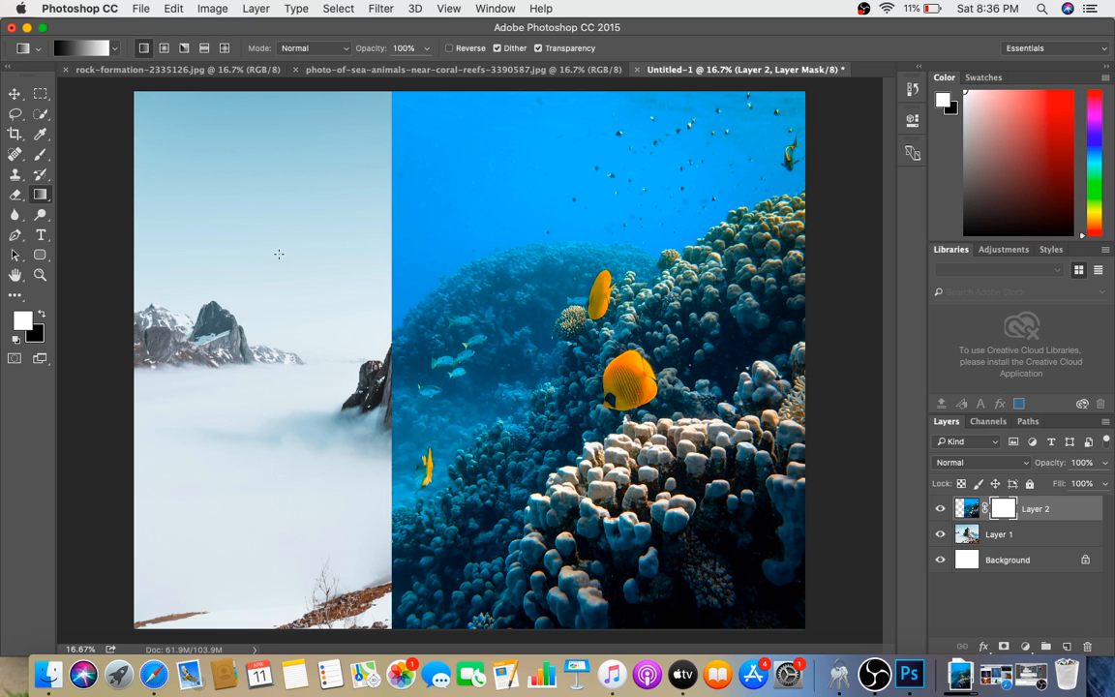
Try horizontal gradients on Layer 2's mask, one starting at the coral photo's left edge and one reversed from the canvas's right edge.
{"action": "left_click_drag", "start_coordinate": [390, 324], "coordinate": [558, 322]}
{"action": "left_click_drag", "start_coordinate": [558, 322], "coordinate": [587, 322]}
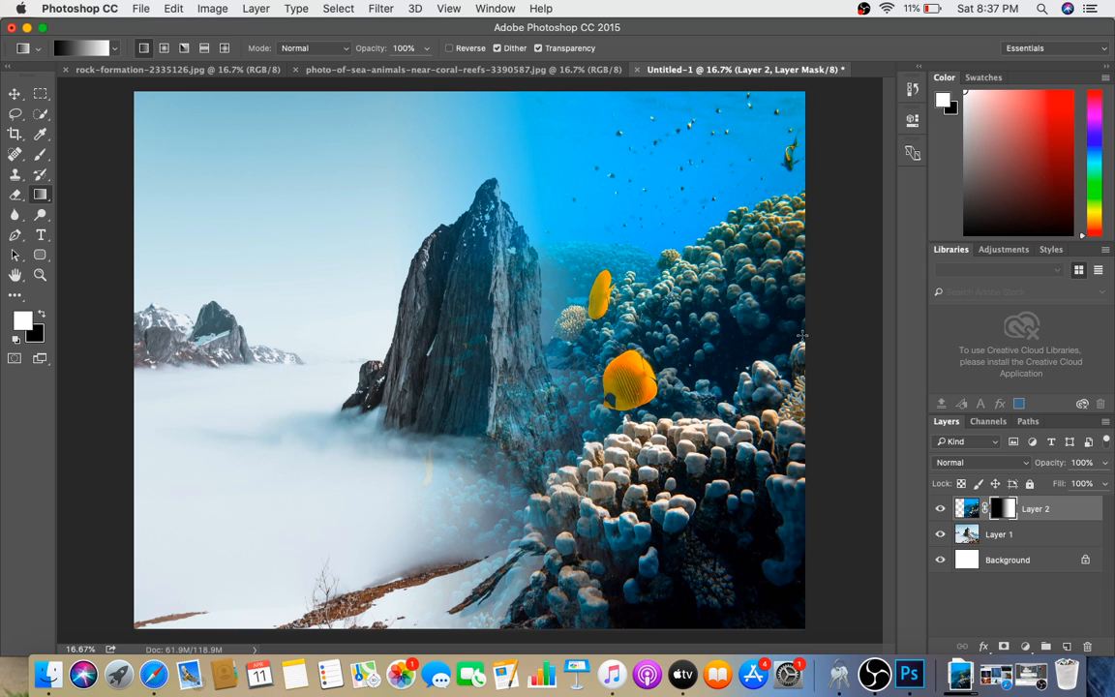
{"action": "left_click_drag", "start_coordinate": [803, 336], "coordinate": [504, 336]}
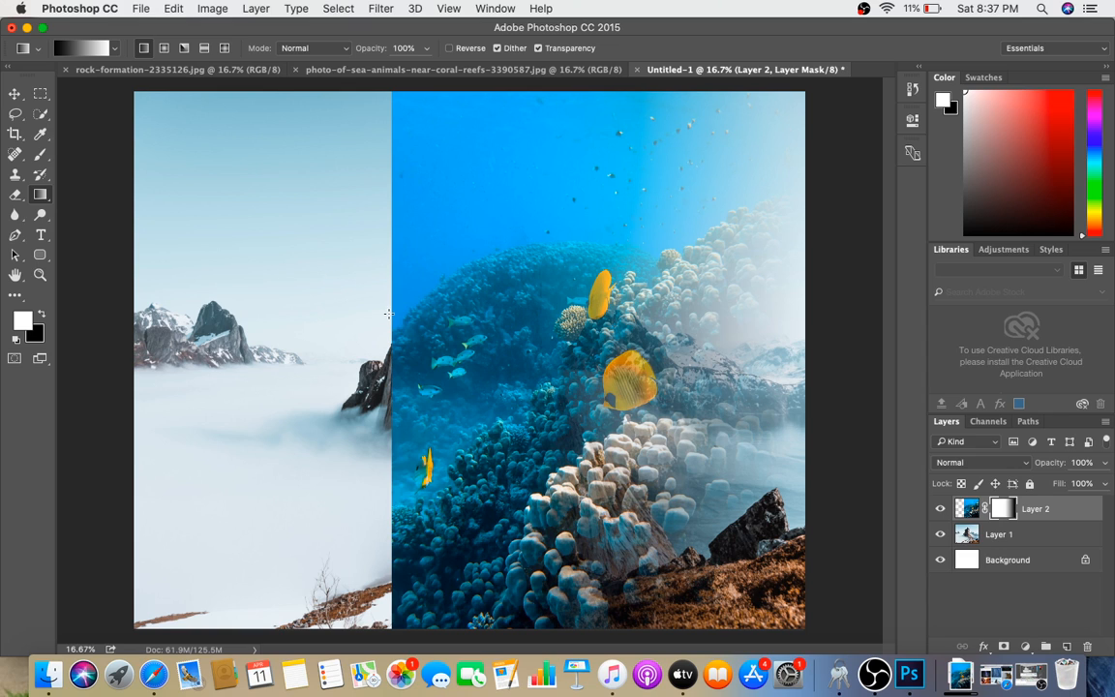
Draw a horizontal black-to-white gradient on Layer 2's mask from the coral photo's left edge to about two-thirds of the canvas width.
{"action": "left_click_drag", "start_coordinate": [390, 312], "coordinate": [581, 317]}
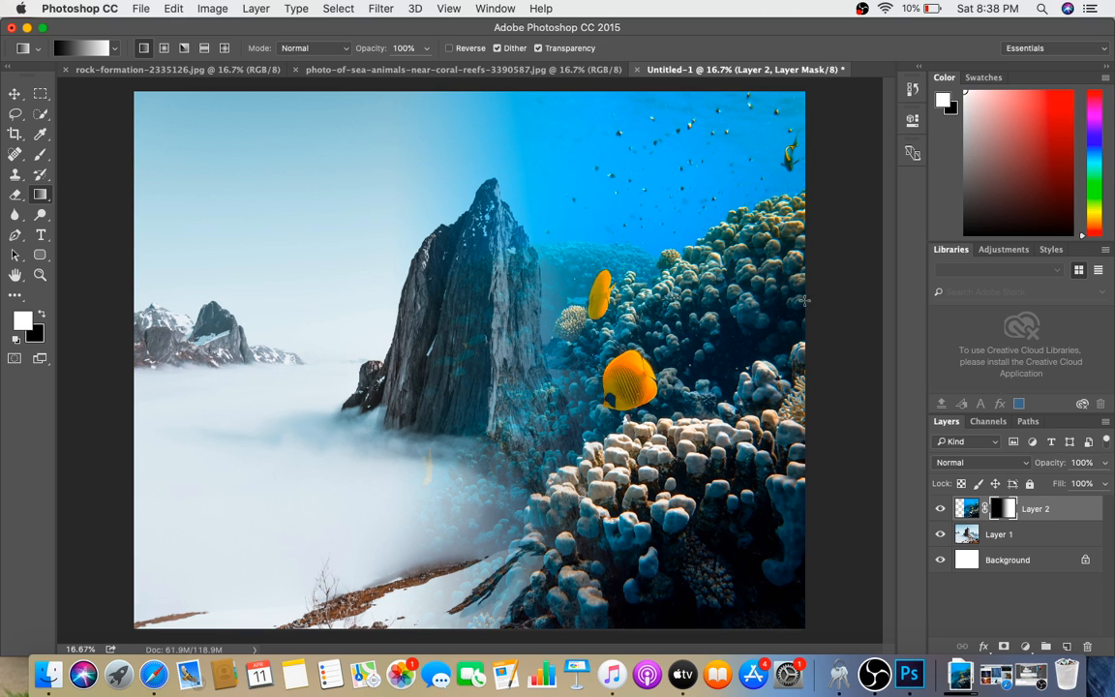
{"action": "left_click", "coordinate": [875, 666]}
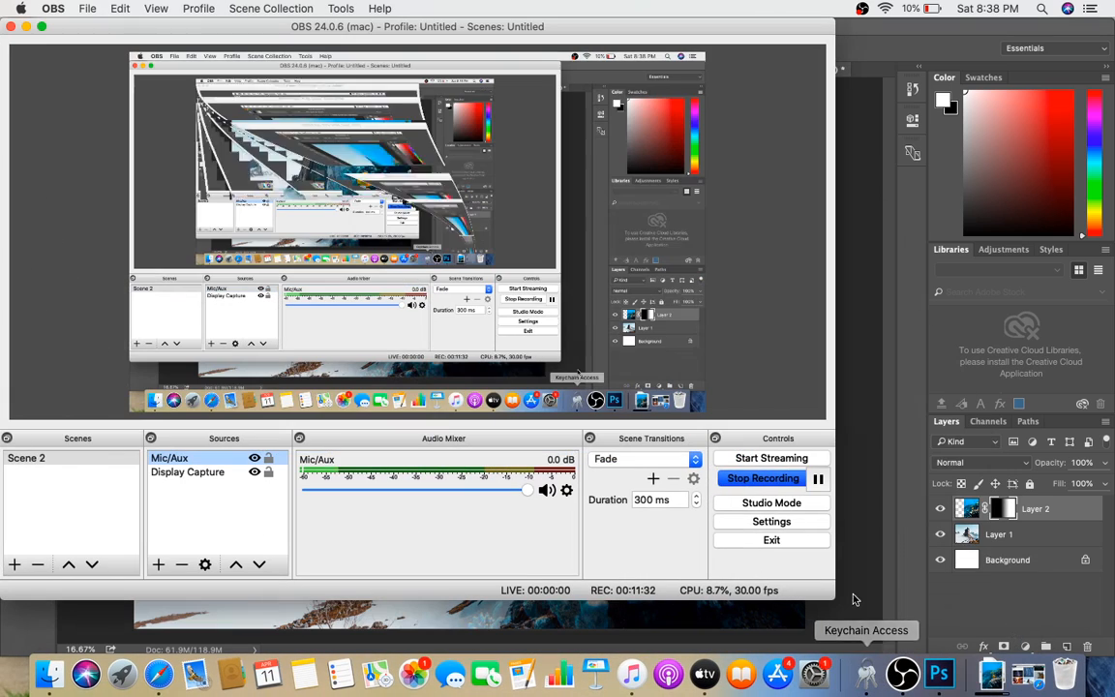